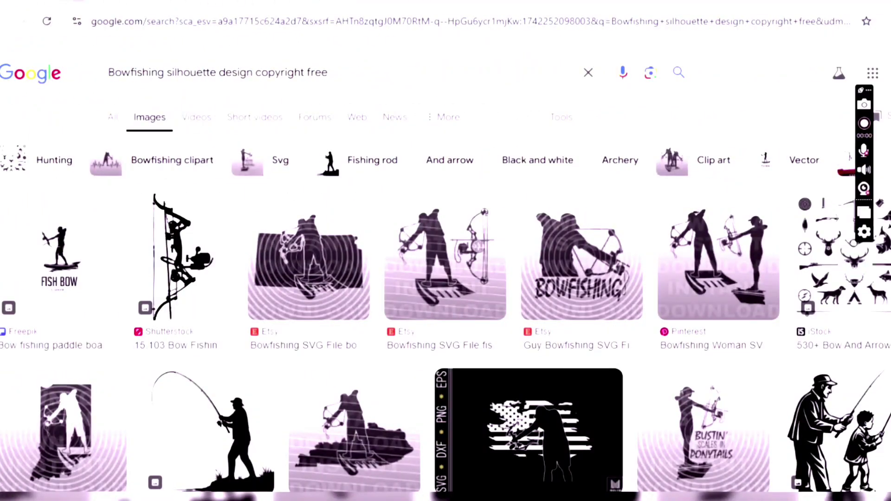
Step: Look through the copyright-free bowfishing silhouette images and the bowfishing quotes results for design and slogan ideas
scroll(446, 279, down, 3)
scroll(469, 279, down, 3)
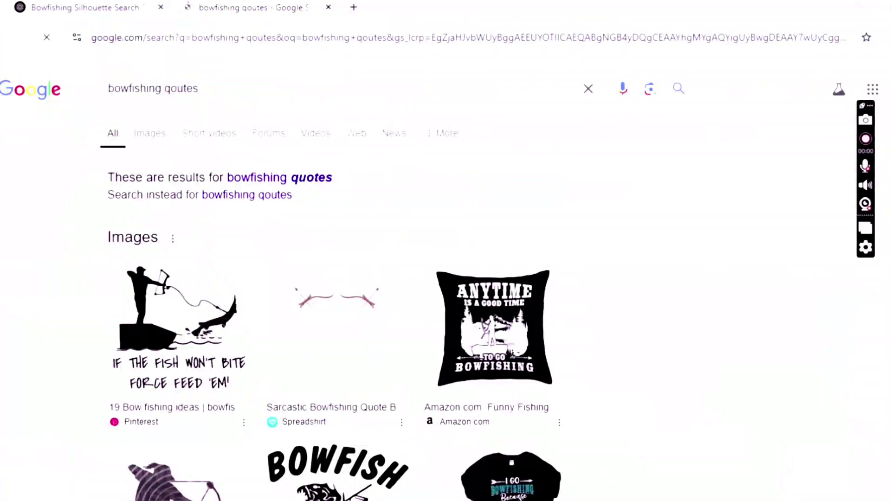
scroll(415, 238, down, 10)
click(416, 238)
click(415, 187)
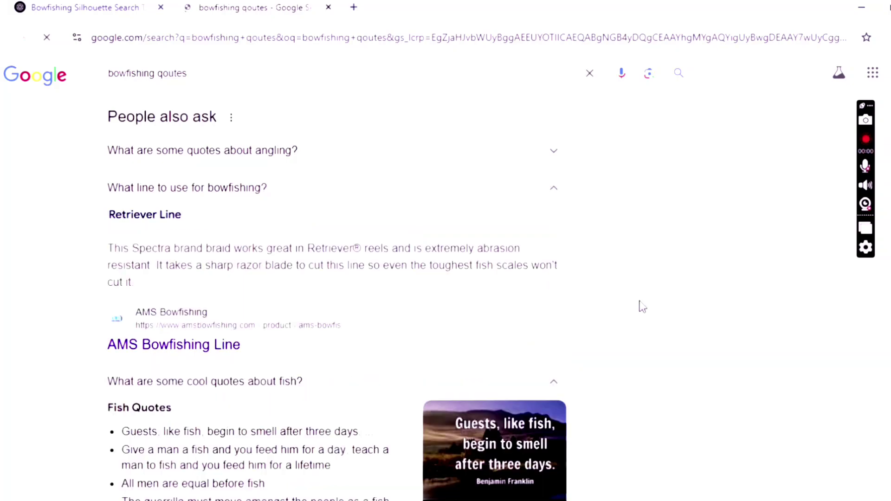
scroll(640, 304, down, 5)
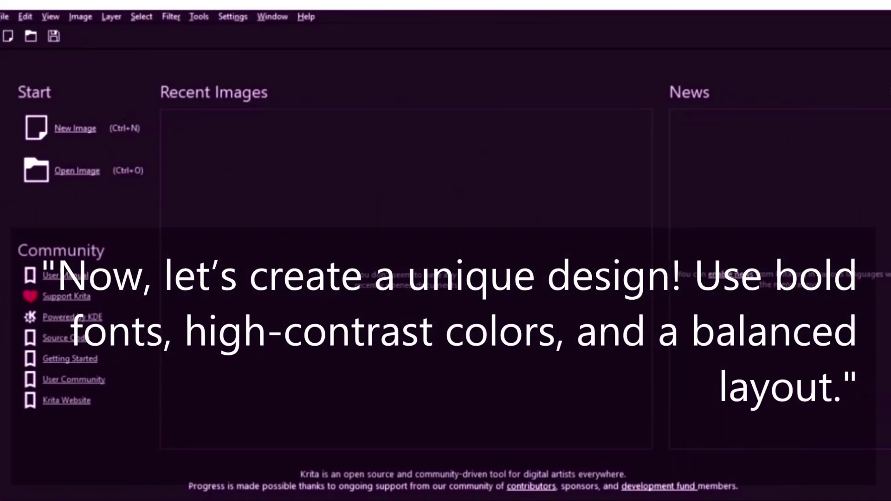
Step: Switch to Krita, start a new custom document, and set its width to 4500 pixels
click(7, 16)
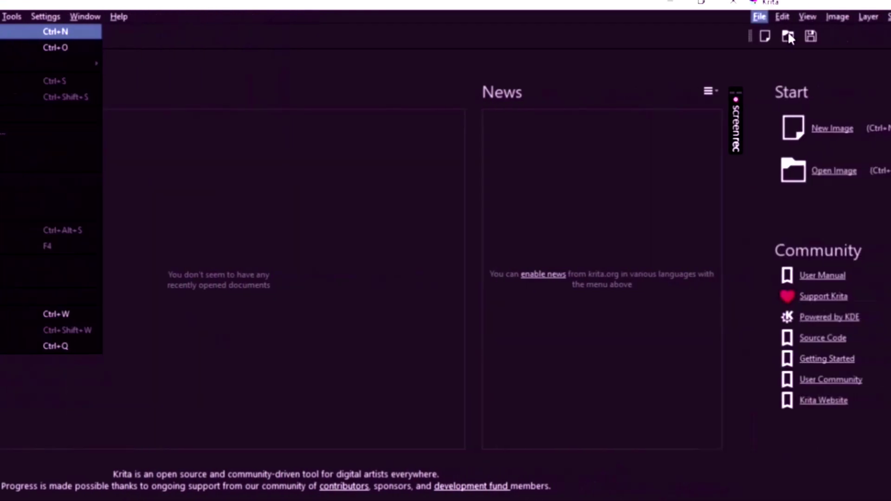
click(31, 34)
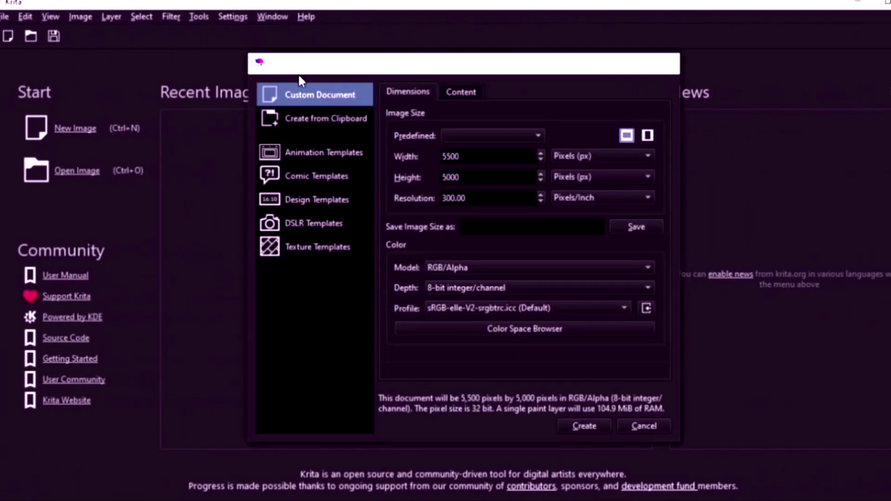
click(480, 155)
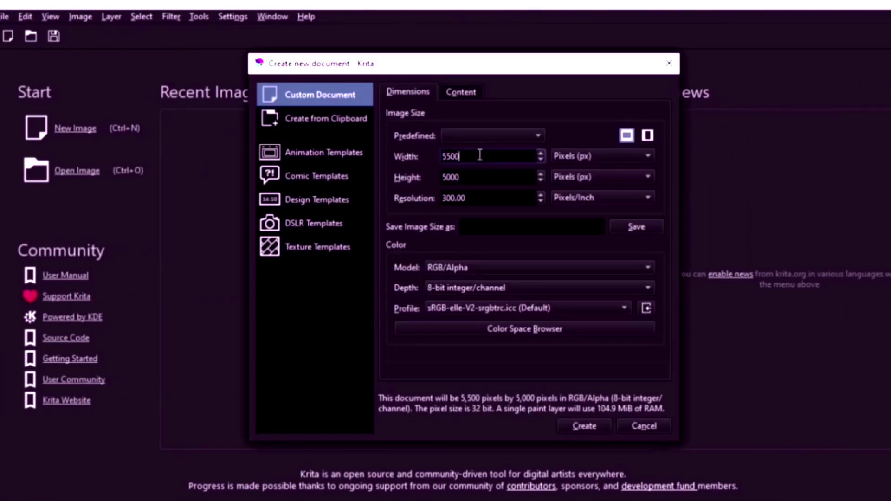
key(BackSpace)
key(BackSpace)
key(BackSpace)
key(BackSpace)
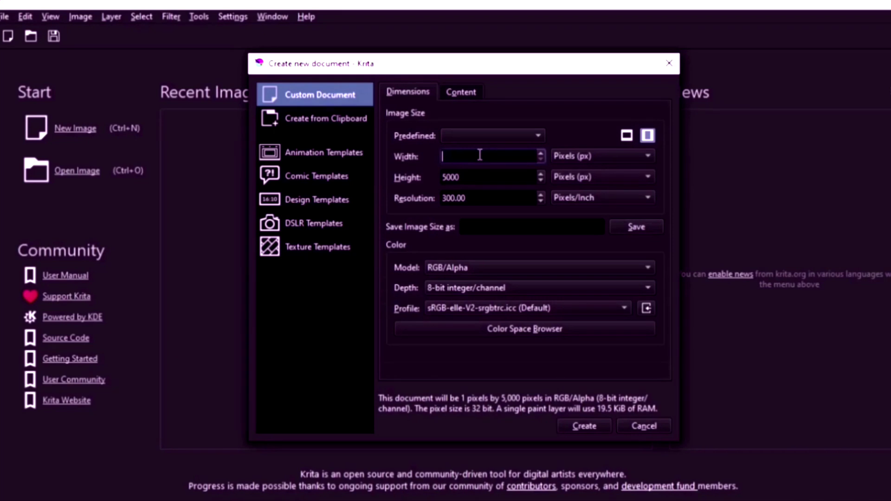
text(4500)
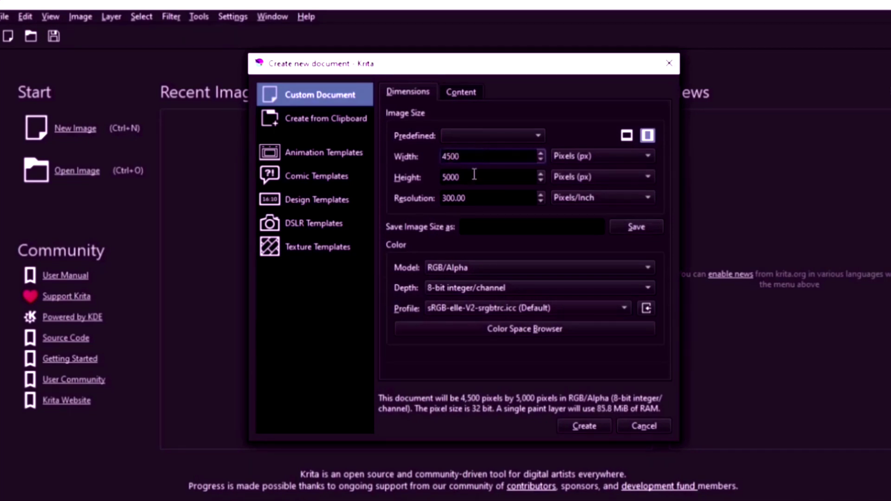
Step: Set the document height to 5400 pixels at 300 pixels/inch and create the document
click(474, 175)
key(BackSpace)
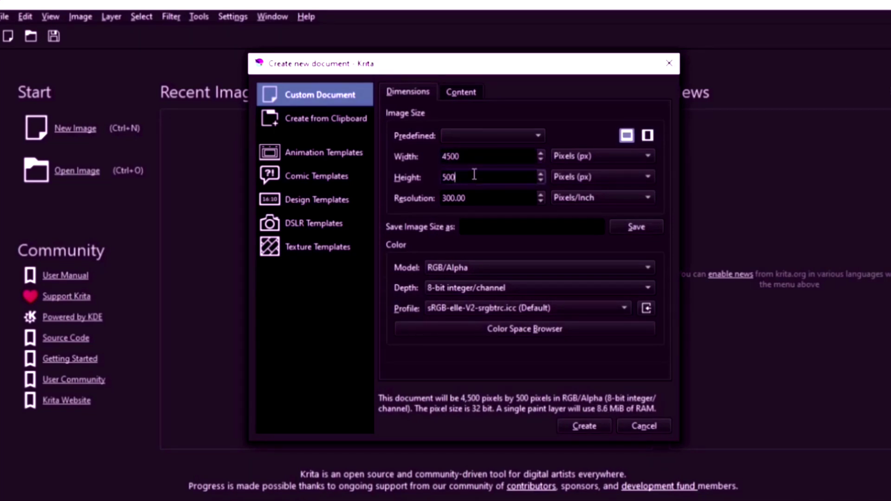
key(BackSpace)
key(BackSpace)
key(BackSpace)
text(5400)
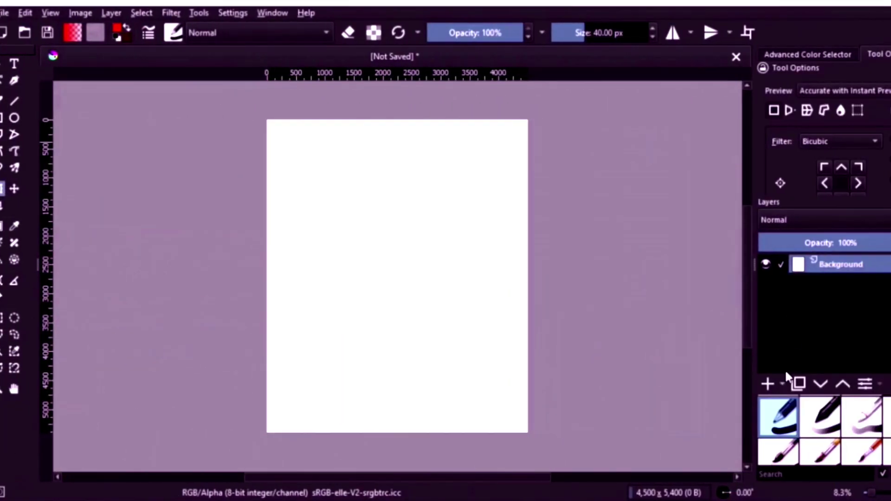
Step: Add a paint layer and insert the bowfishing image 1 from the Music folder as a new layer above it
click(783, 383)
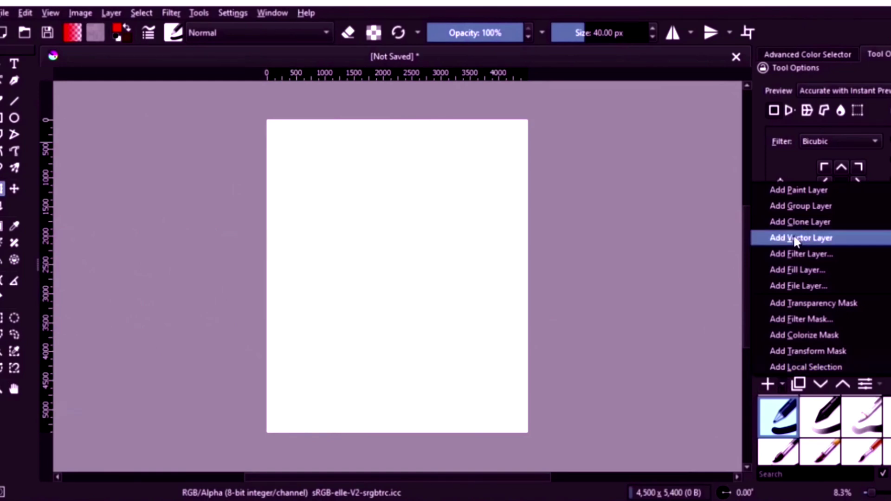
click(786, 189)
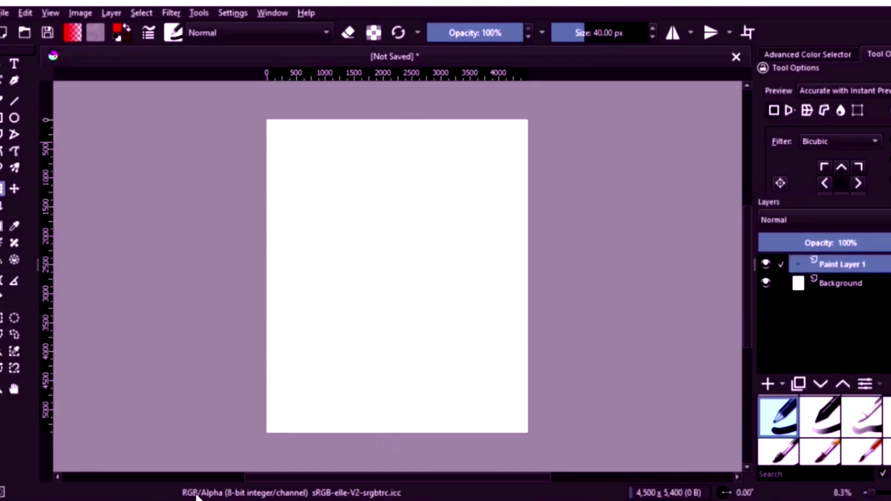
click(143, 500)
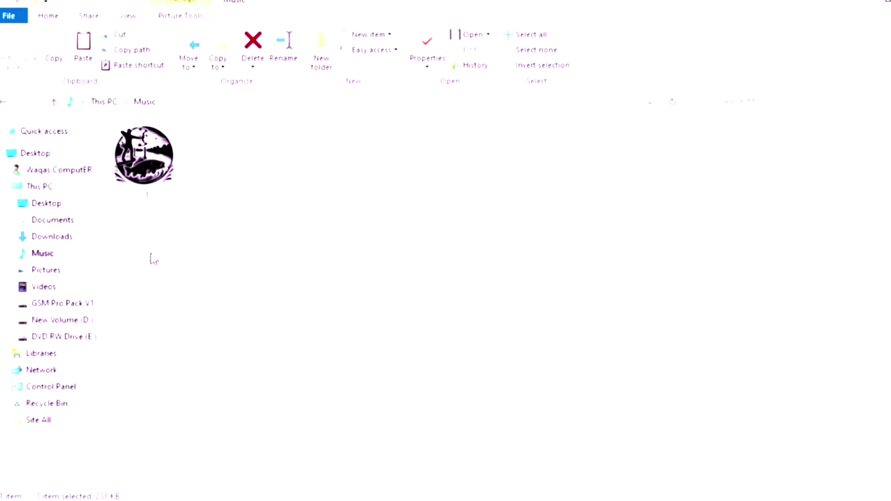
drag(143, 155, 327, 338)
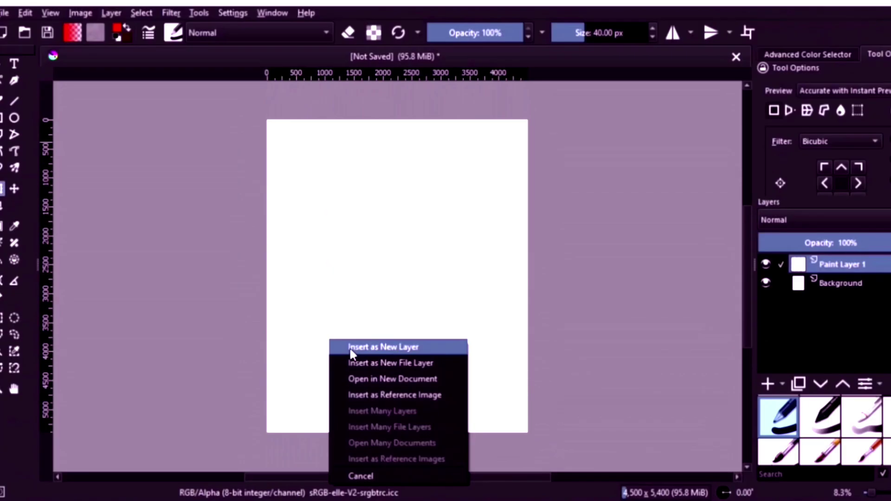
click(350, 348)
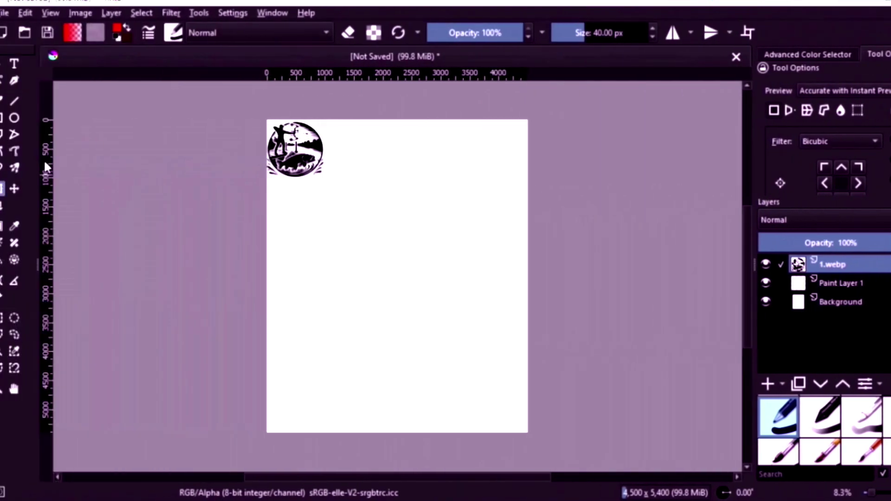
Step: Move the bowfishing image to the middle of the canvas and enlarge it to about 4000 by 4450 pixels, centred
key(t)
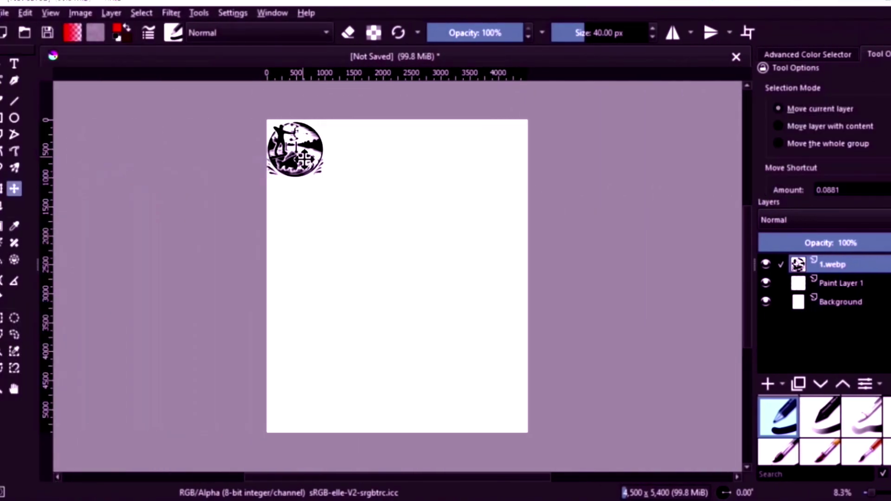
drag(304, 161, 404, 281)
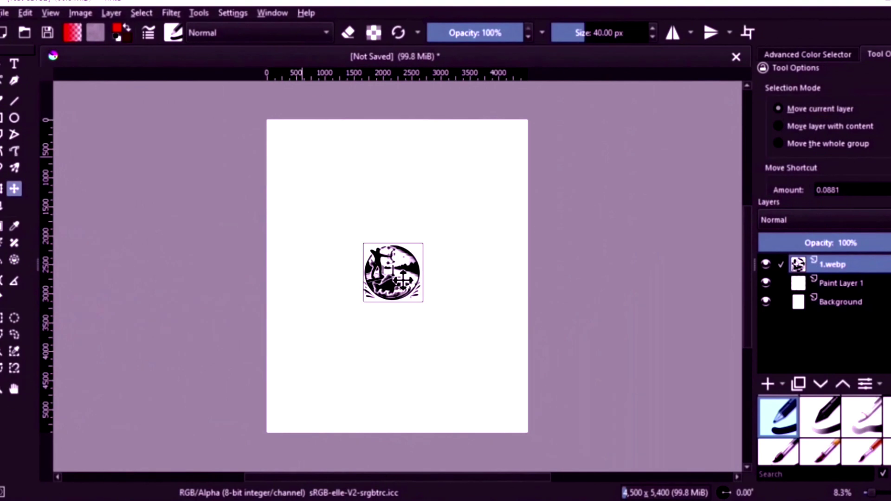
key(ctrl+t)
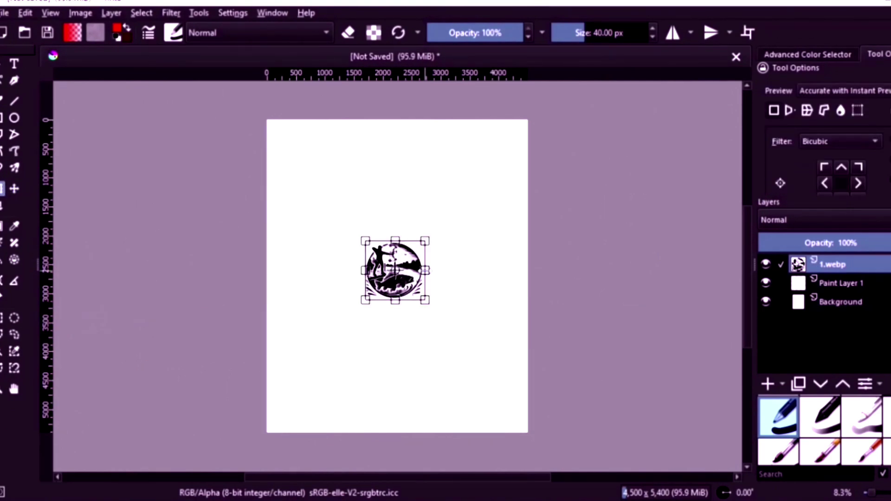
drag(425, 270, 500, 270)
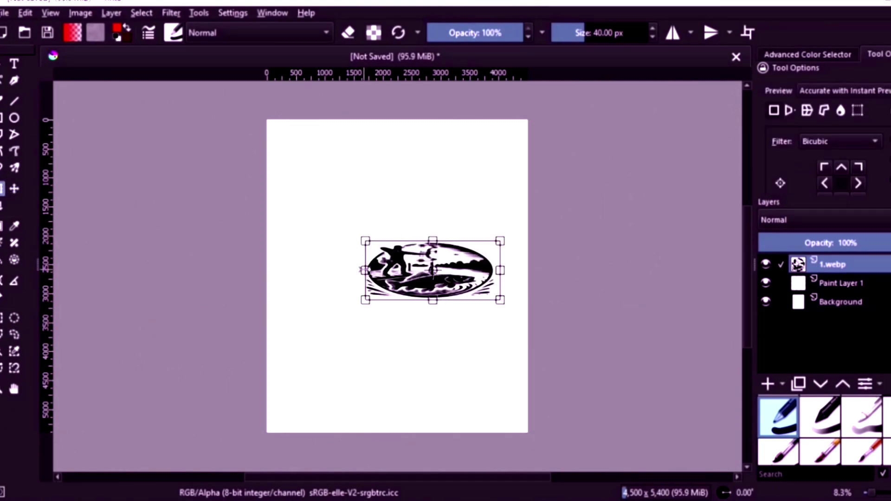
drag(364, 270, 268, 270)
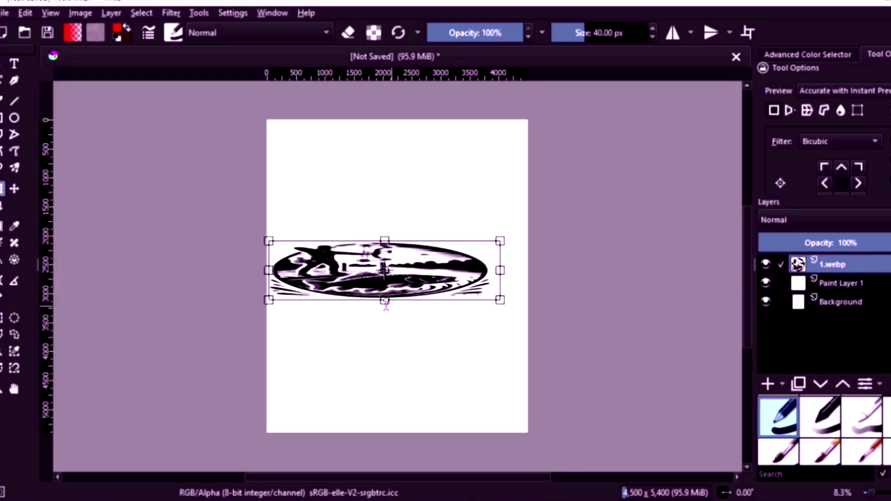
drag(385, 300, 384, 405)
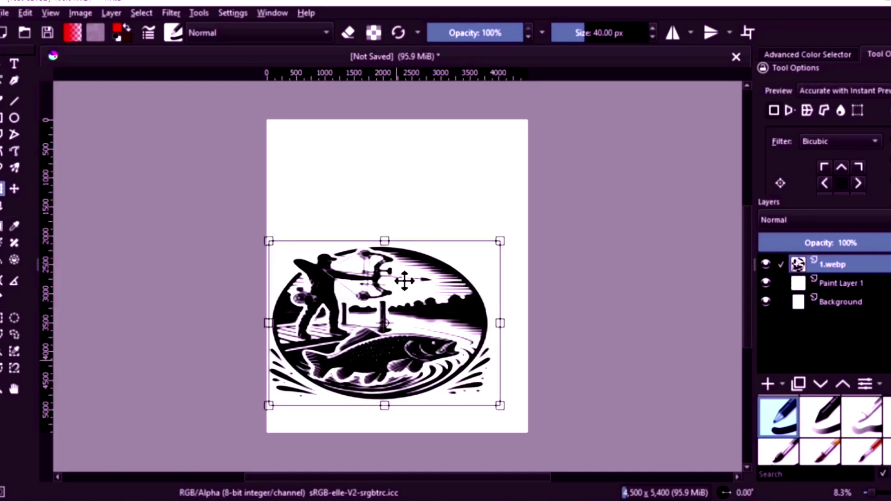
drag(384, 240, 384, 147)
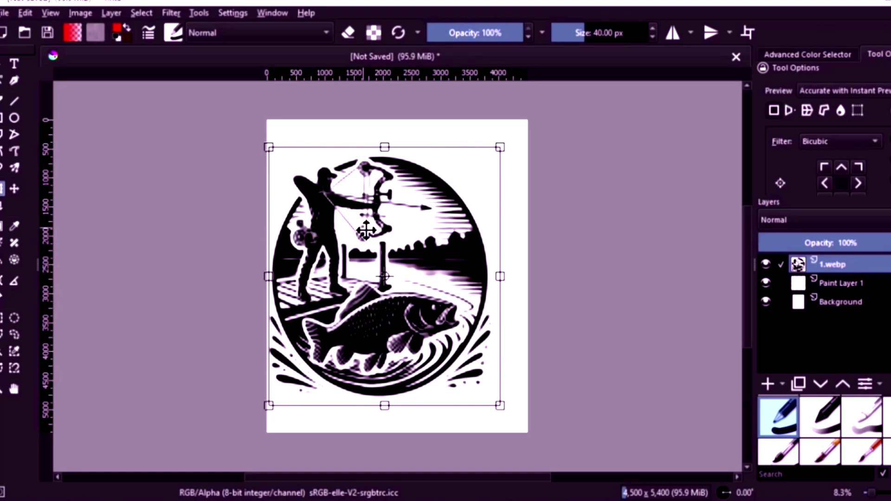
drag(366, 230, 381, 230)
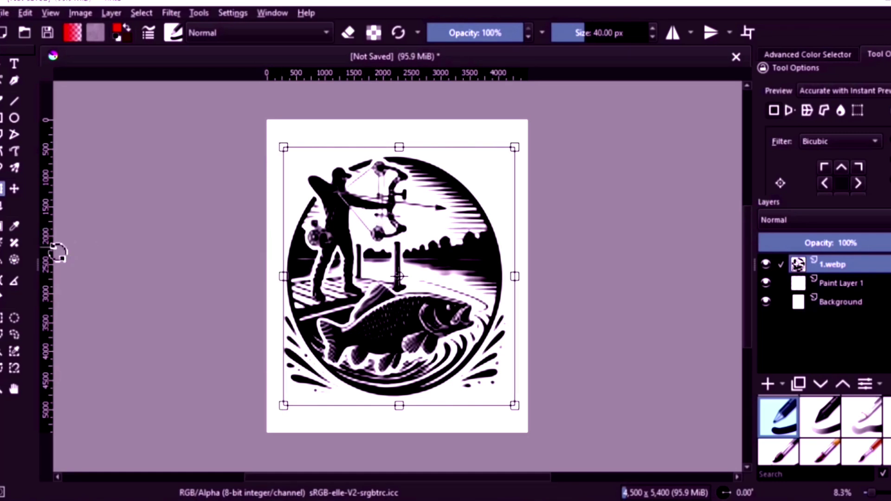
Step: Clear the white areas of the 1.webp layer using a similar color selection, and remove the selection
click(14, 351)
click(494, 161)
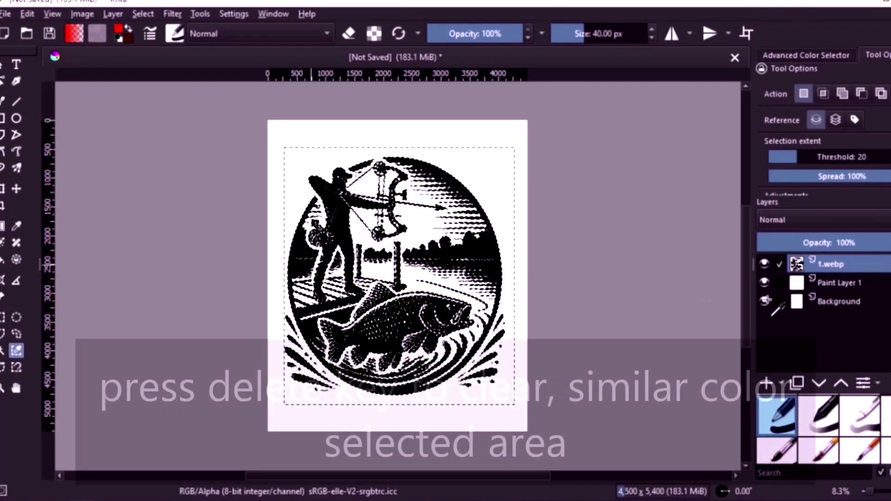
click(763, 302)
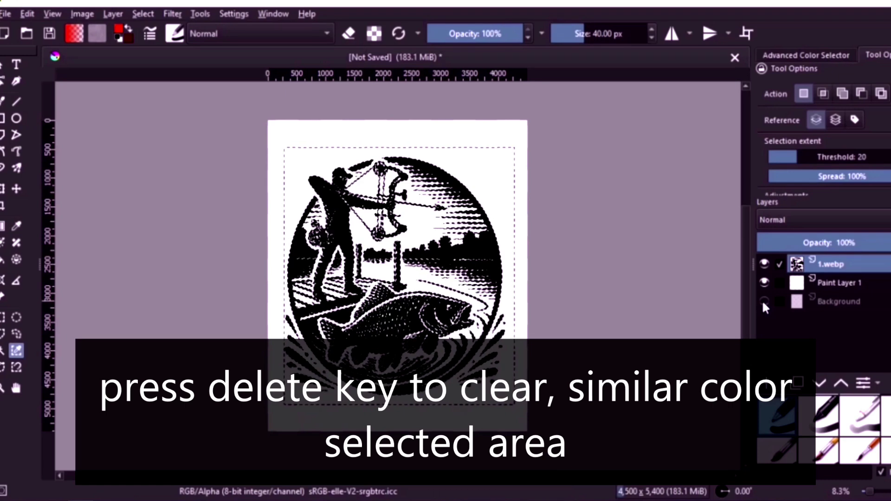
click(764, 302)
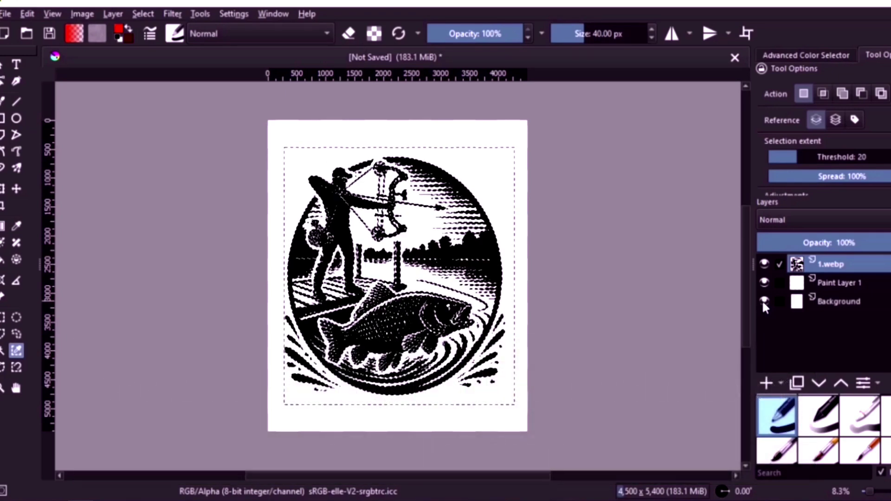
click(144, 13)
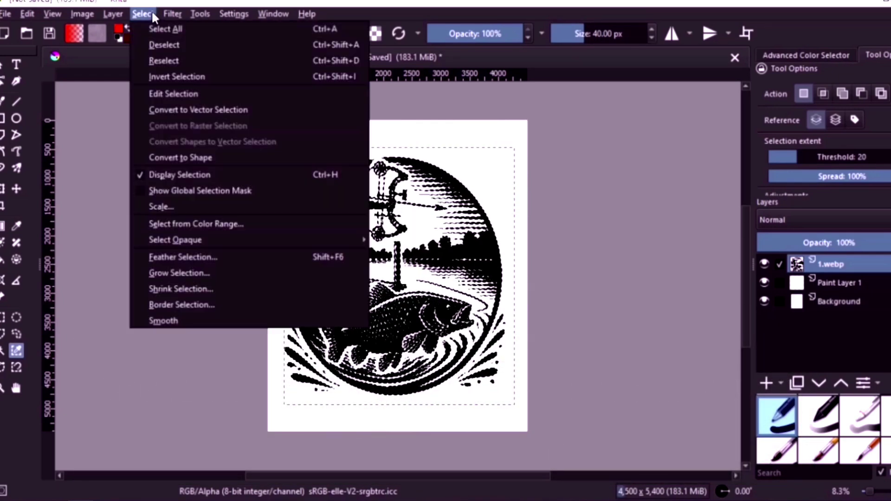
click(165, 43)
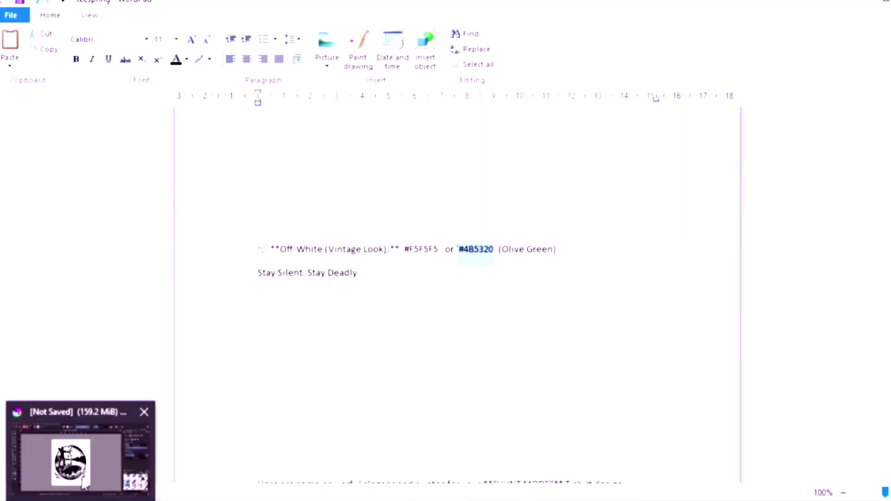
Step: Set the foreground color to the olive green #4B5320 listed in the WordPad notes
click(74, 455)
click(122, 32)
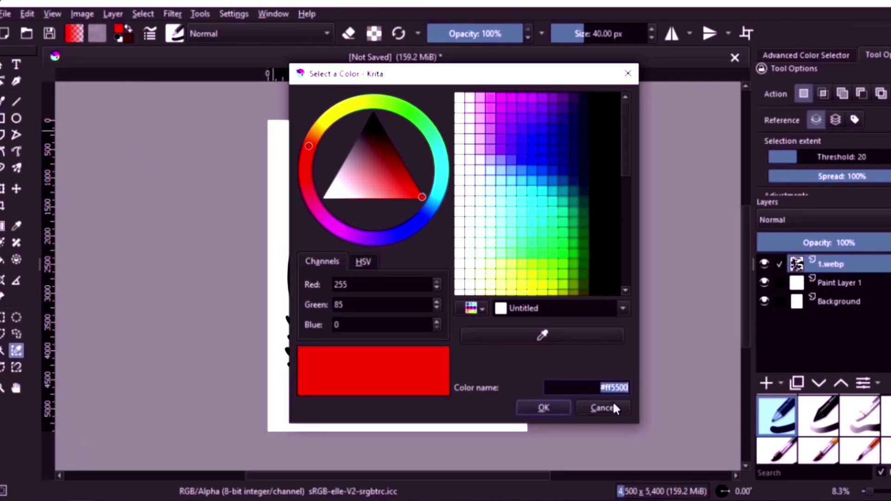
key(BackSpace)
text(4)
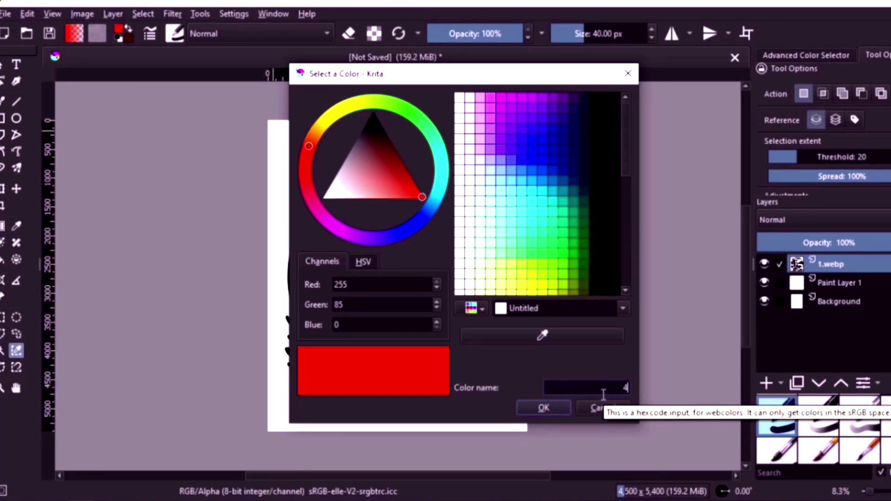
text(B5320)
key(Return)
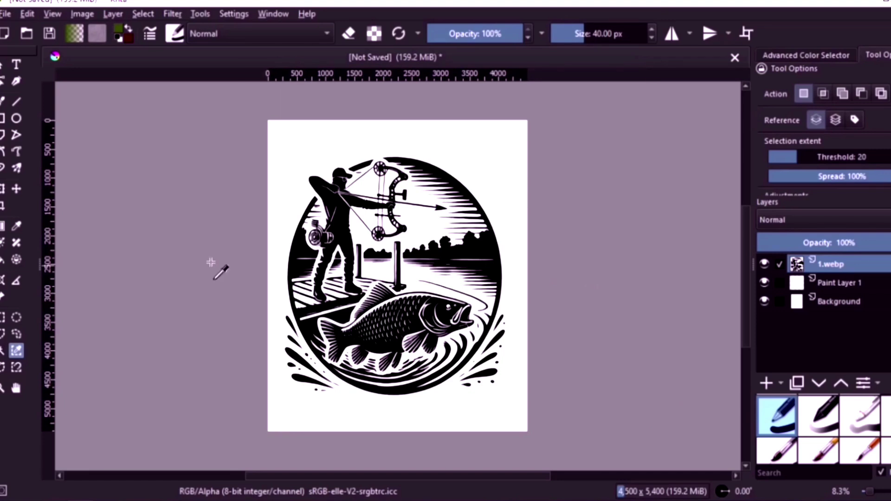
Step: Paint the 1.webp artwork olive green with a 1000 px brush while preserving its transparency, and move it slightly down the canvas
key(b)
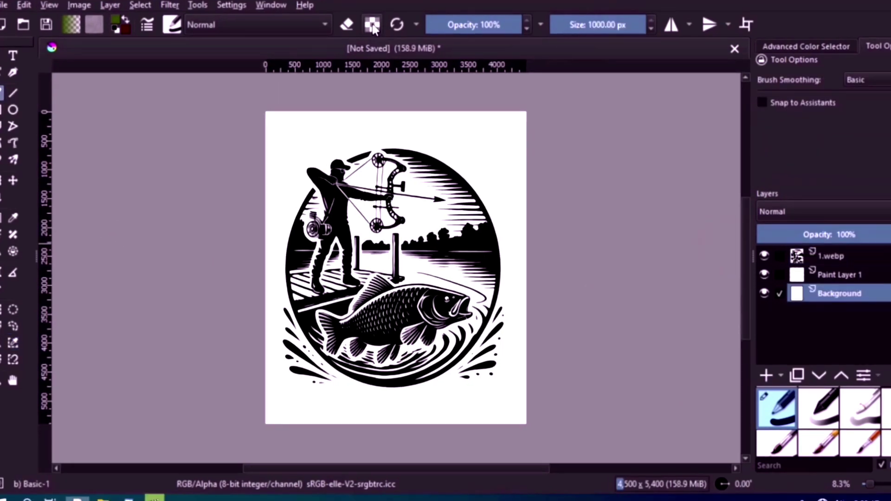
click(372, 25)
click(781, 255)
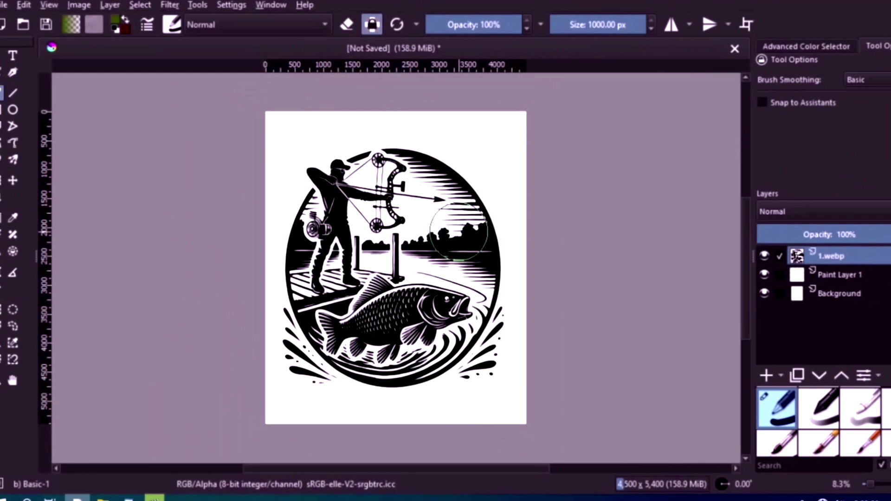
mouse_move(459, 231)
mouse_down()
mouse_move(431, 369)
mouse_move(290, 274)
mouse_move(467, 199)
mouse_move(482, 328)
mouse_move(330, 286)
mouse_move(446, 299)
mouse_up()
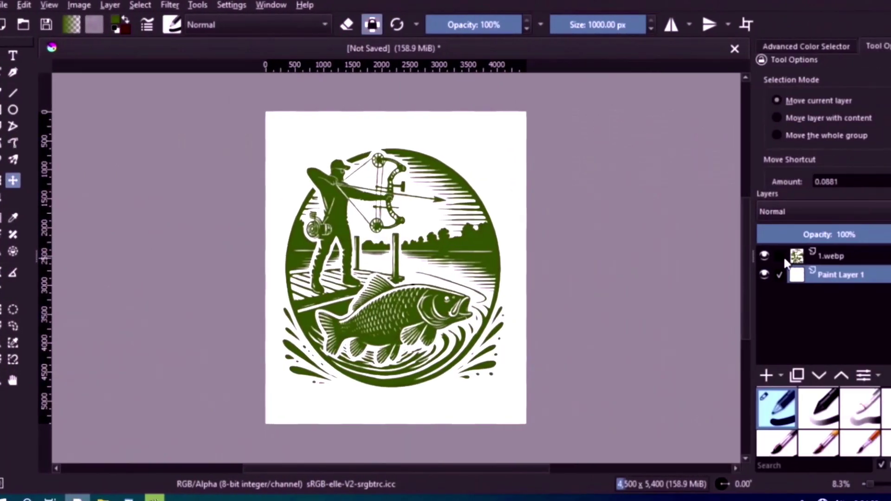
click(786, 262)
drag(386, 264, 385, 287)
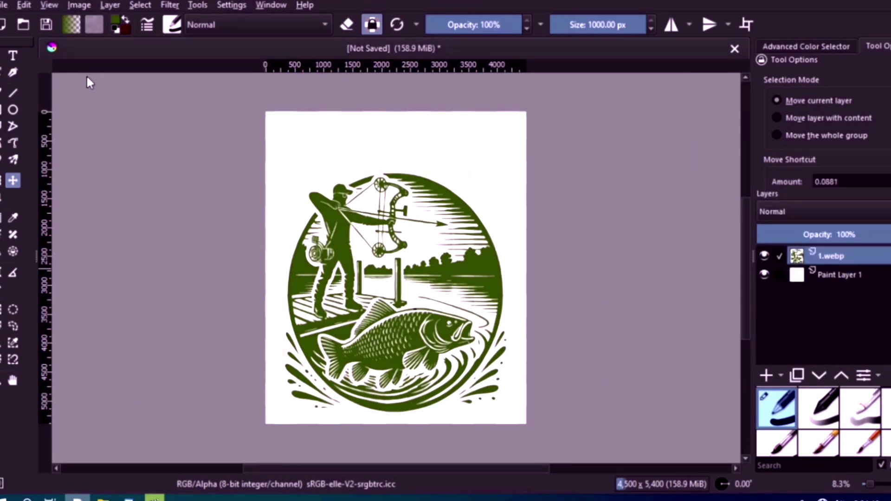
Step: Create a text box across the top of the canvas containing "Stay Silent. Stay Deadly" copied from the WordPad notes
key(t)
drag(273, 121, 525, 179)
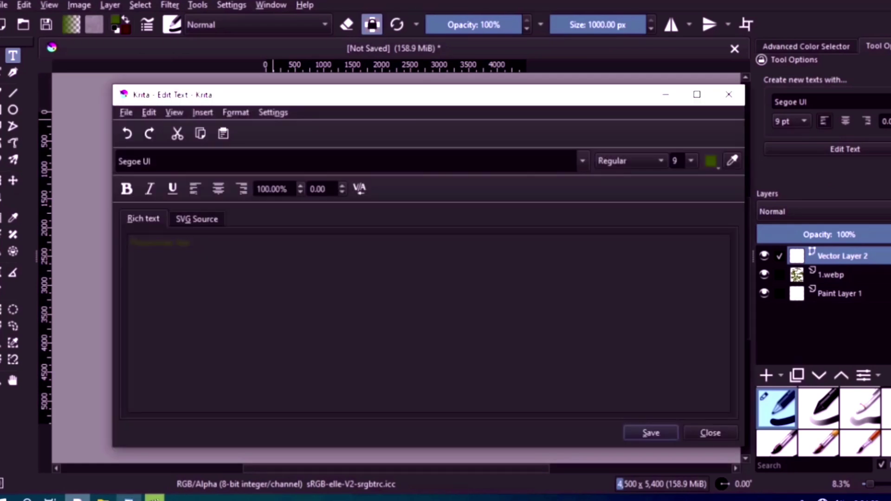
click(129, 484)
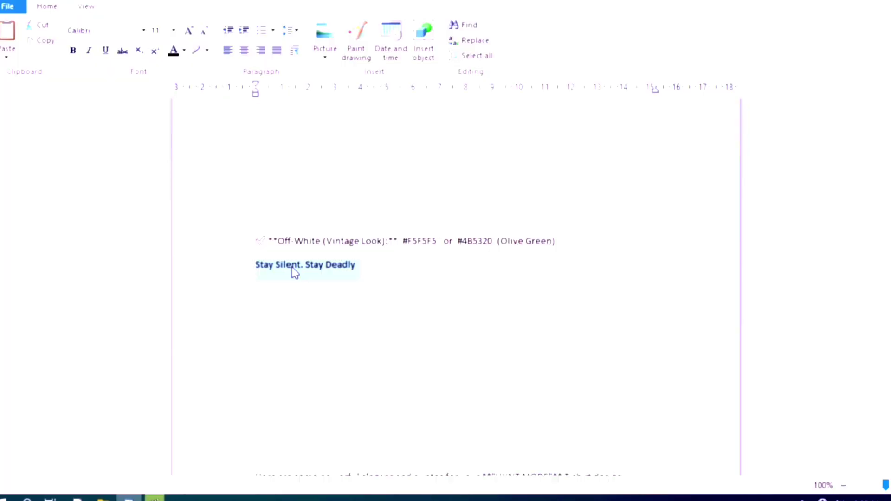
right_click(292, 273)
click(302, 292)
click(77, 498)
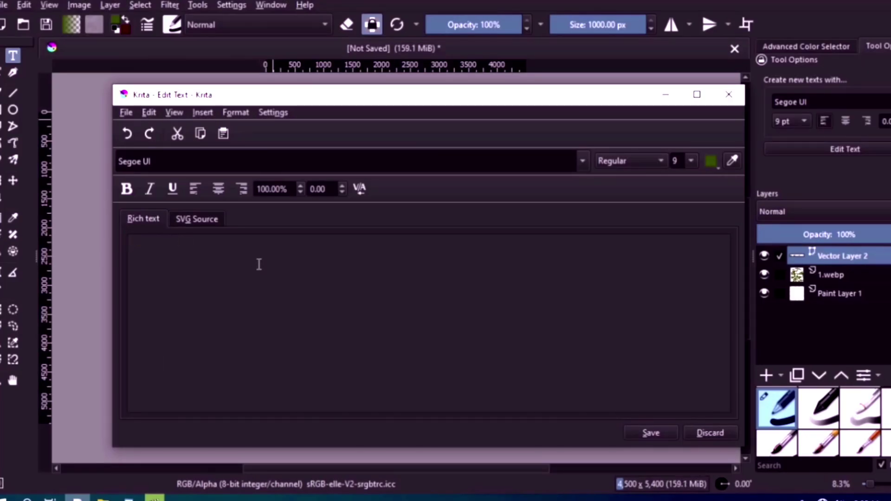
Step: Set the slogan text to 72 pt Impact and close the text editor
click(691, 161)
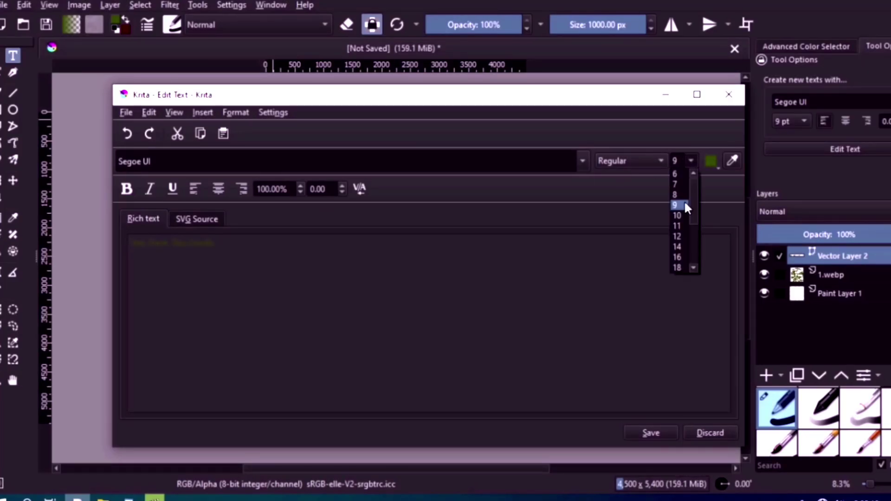
text(72)
key(Return)
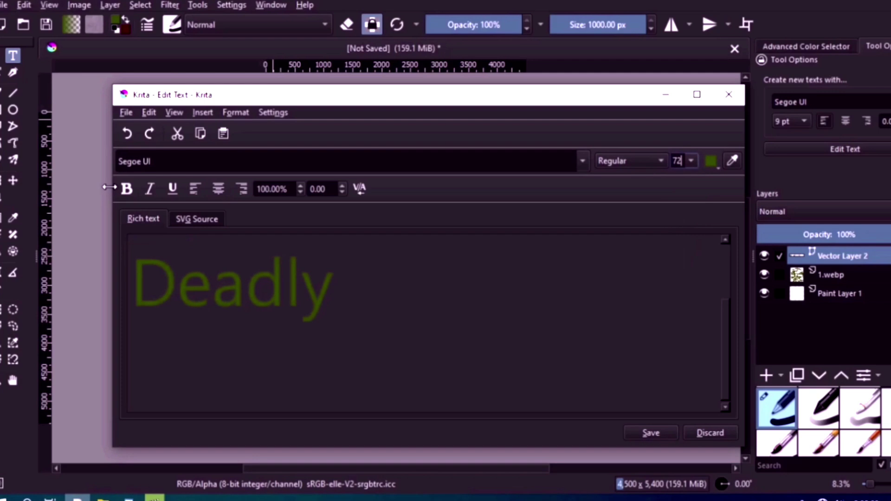
click(581, 161)
click(140, 177)
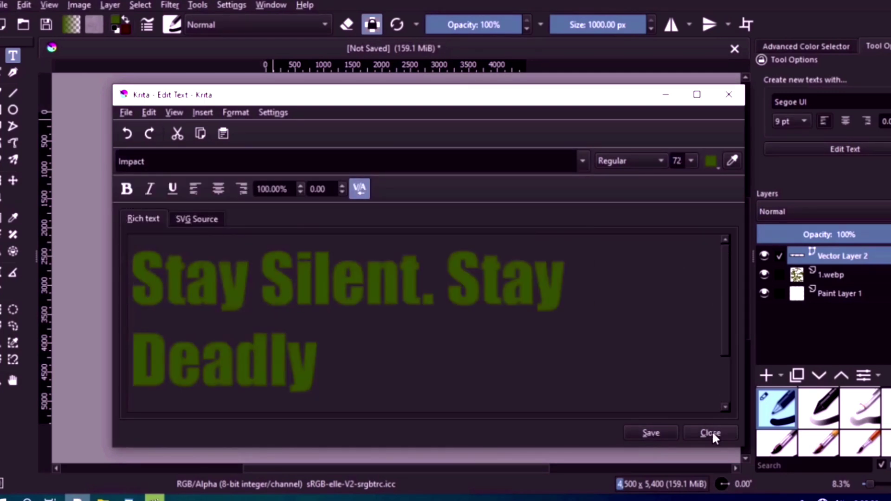
click(710, 433)
Step: Stretch the slogan vertically to about 900 px tall and position it centred above the artwork
key(t)
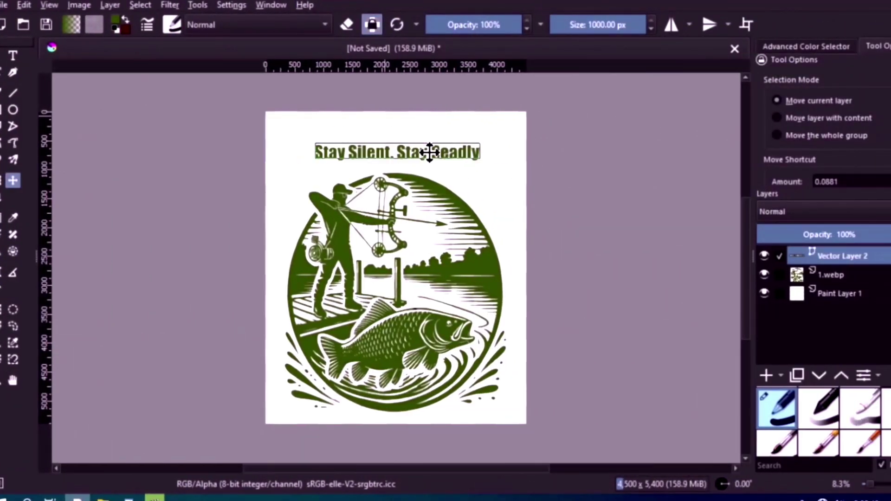
drag(430, 152, 429, 153)
click(2, 181)
click(397, 139)
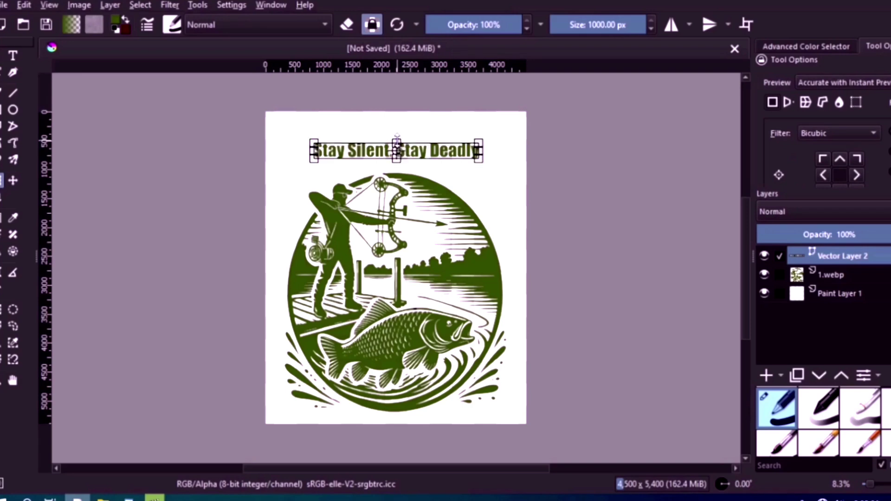
drag(397, 138, 397, 173)
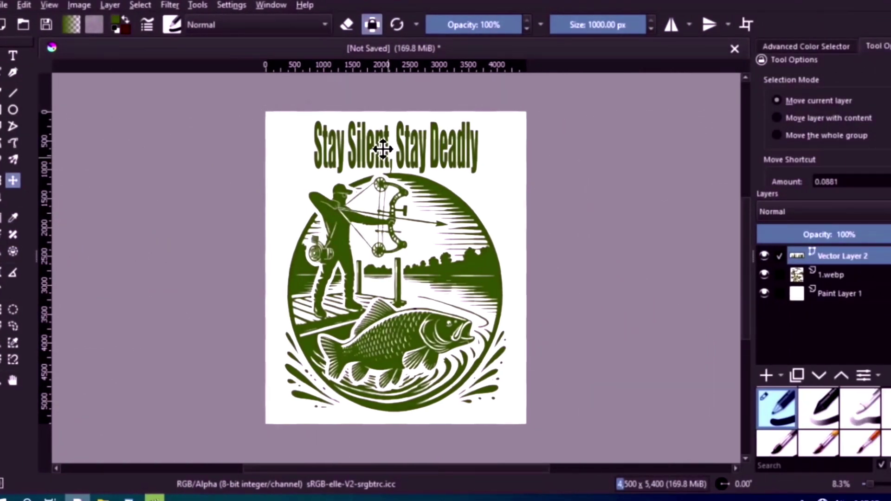
click(385, 151)
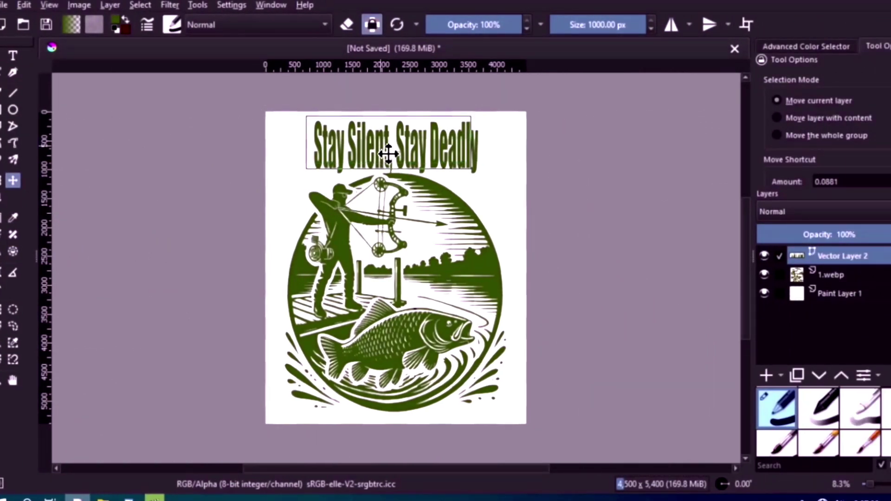
mouse_move(388, 153)
mouse_down()
mouse_move(398, 153)
mouse_move(397, 142)
mouse_up()
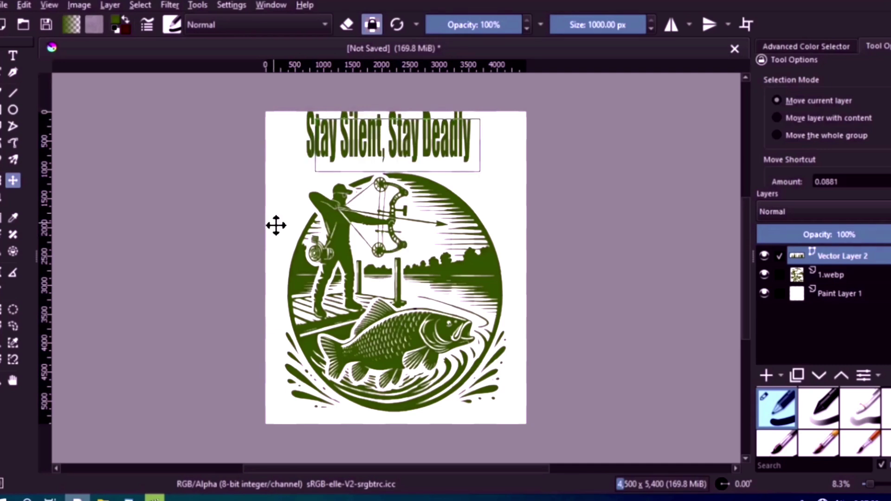
Step: Delete the white Paint Layer 1 and export the design as a PNG image with transparency
click(779, 300)
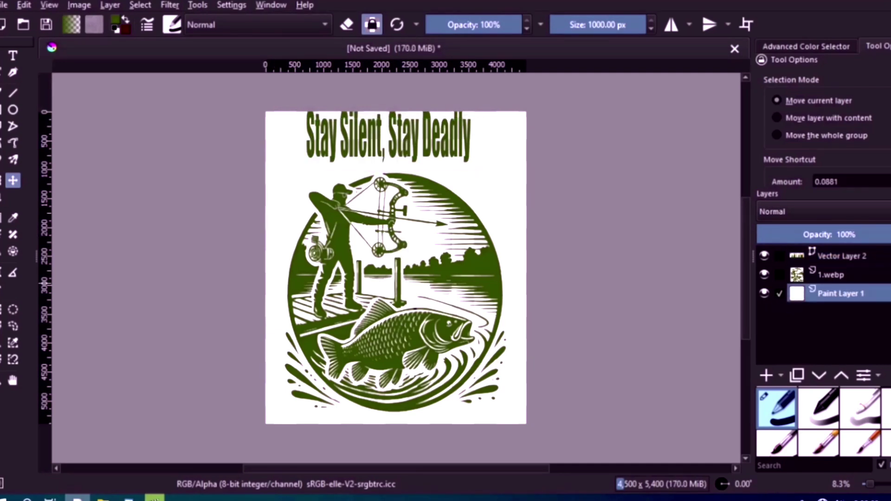
key(shift+Delete)
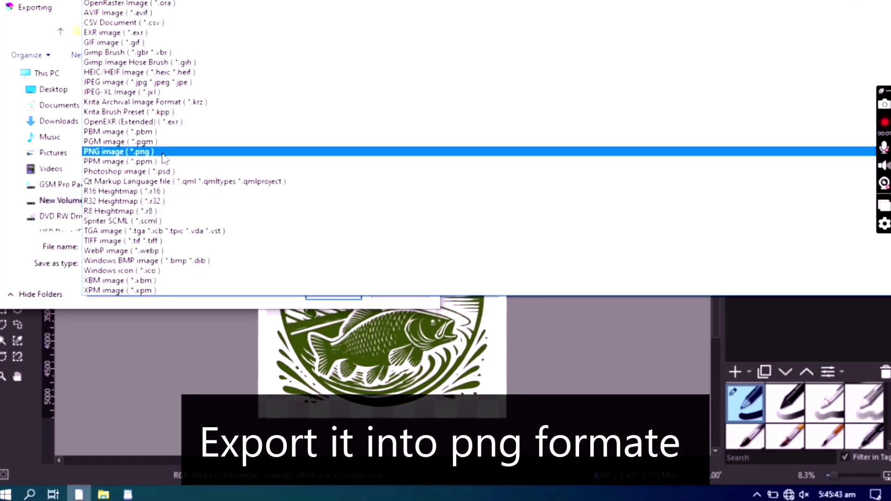
click(125, 148)
click(332, 292)
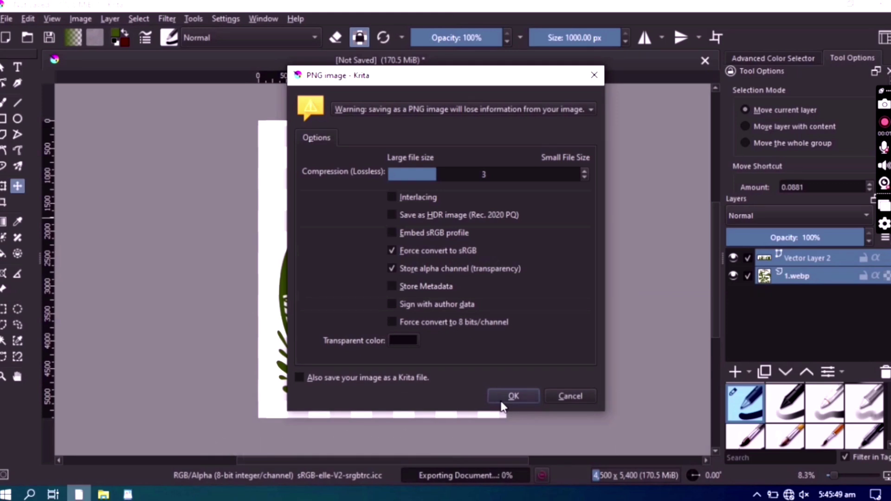
click(501, 401)
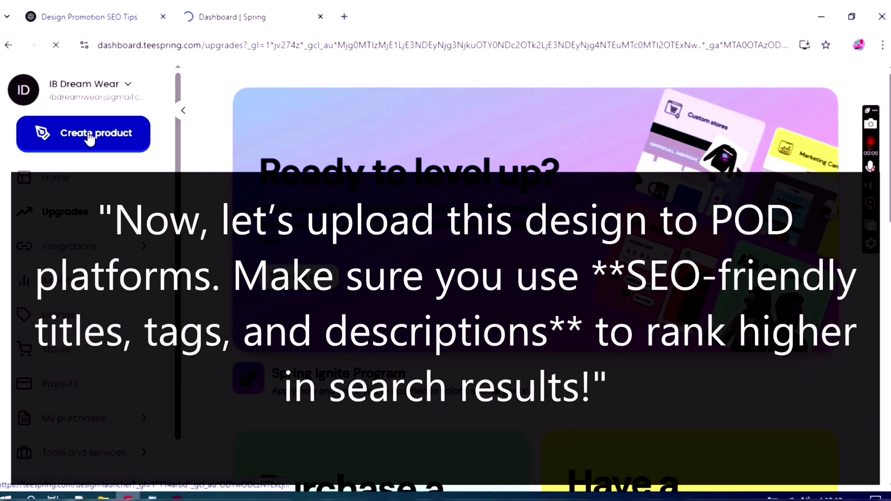
Step: Switch to the Spring dashboard in the browser and start creating a Classic Crew Neck T-Shirt
click(89, 135)
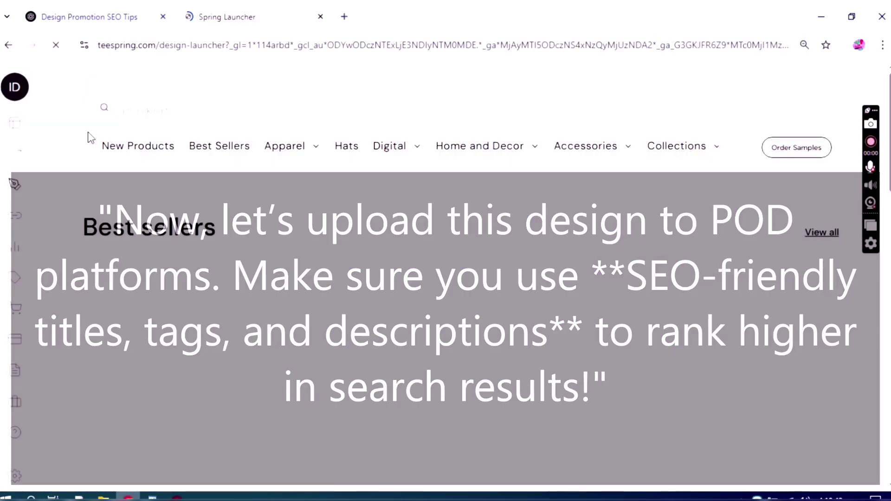
scroll(446, 278, down, 3)
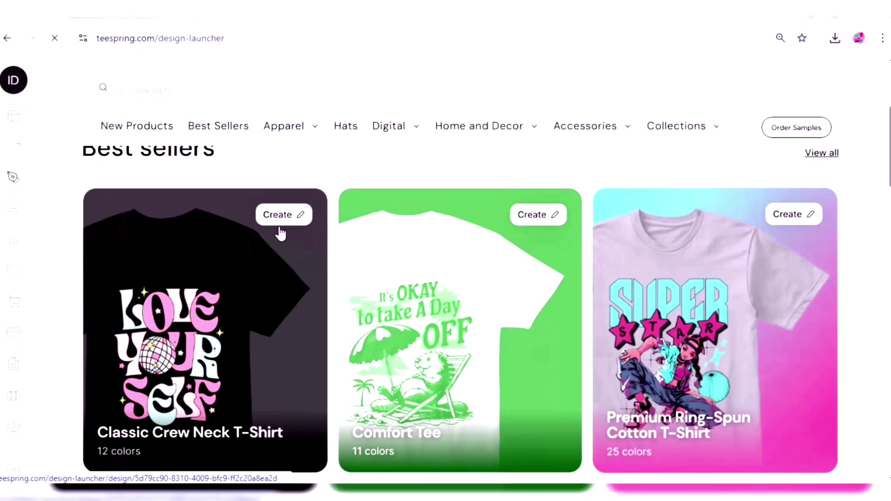
click(280, 229)
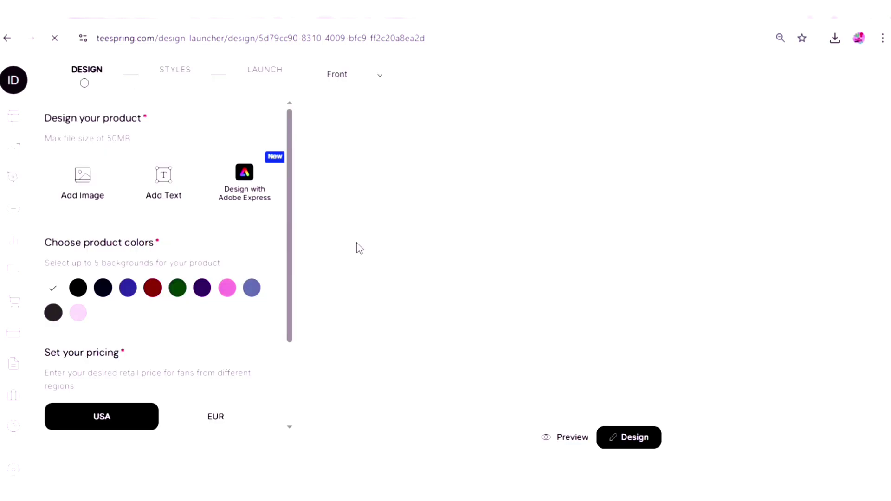
Step: Upload the "stay silent" image from the design folder as the shirt's artwork
click(96, 194)
scroll(393, 207, down, 5)
click(330, 181)
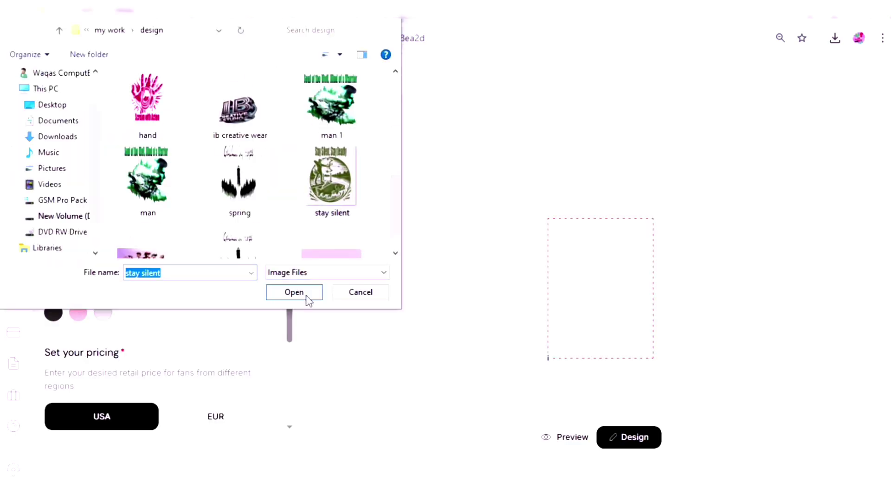
click(294, 293)
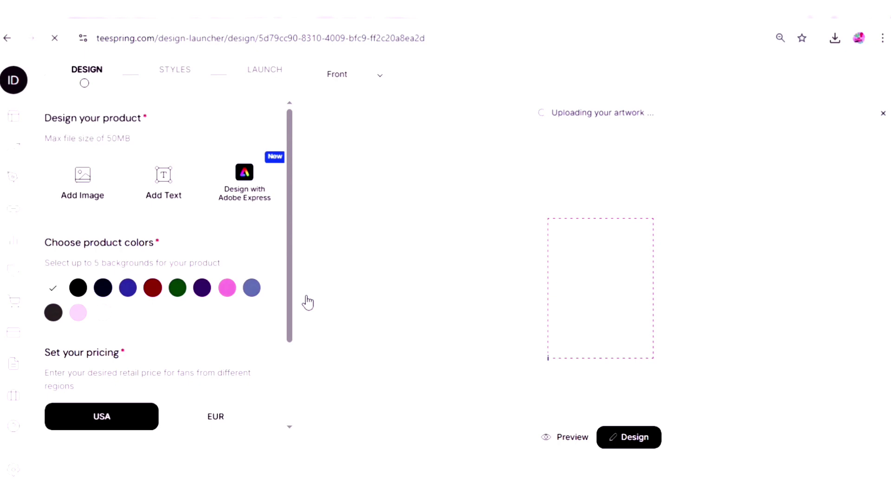
Step: Add black, navy, red and light slate blue to the default white as the shirt's product colors
click(103, 287)
click(153, 289)
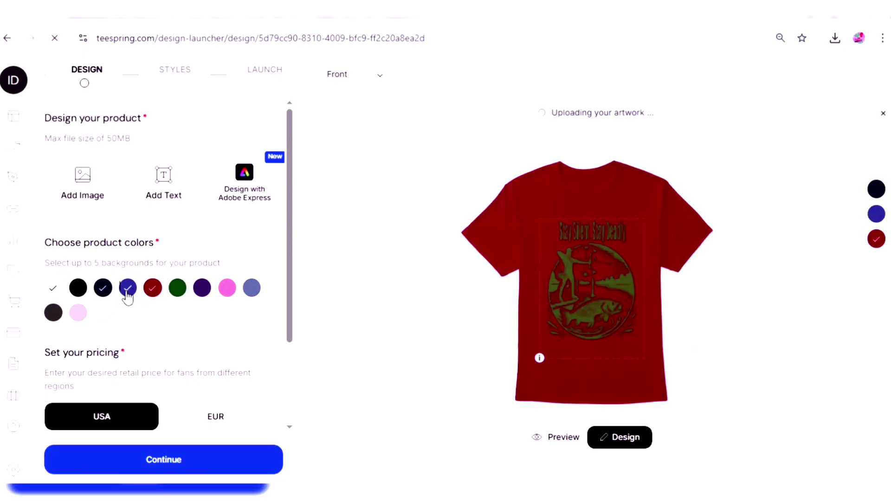
click(177, 288)
click(201, 289)
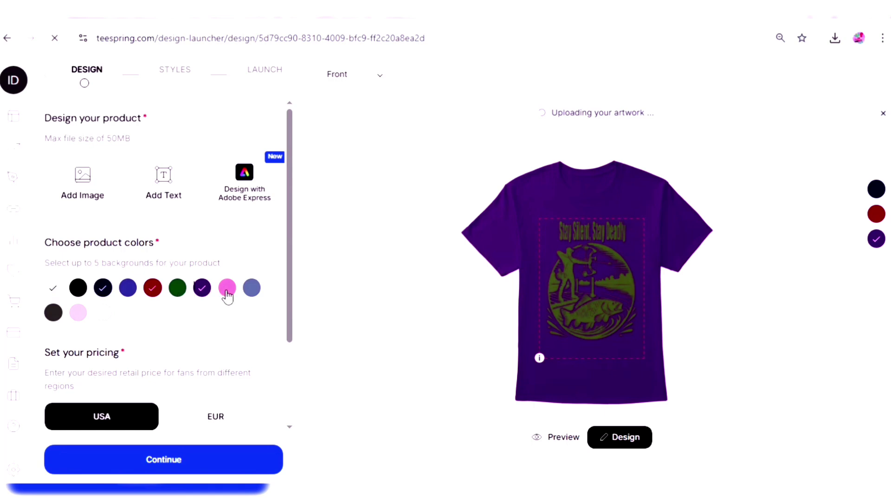
click(252, 288)
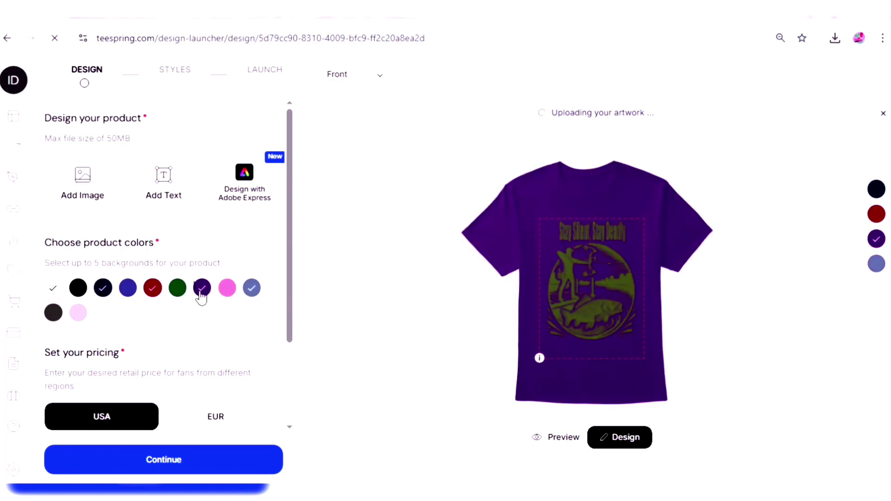
click(200, 290)
click(78, 288)
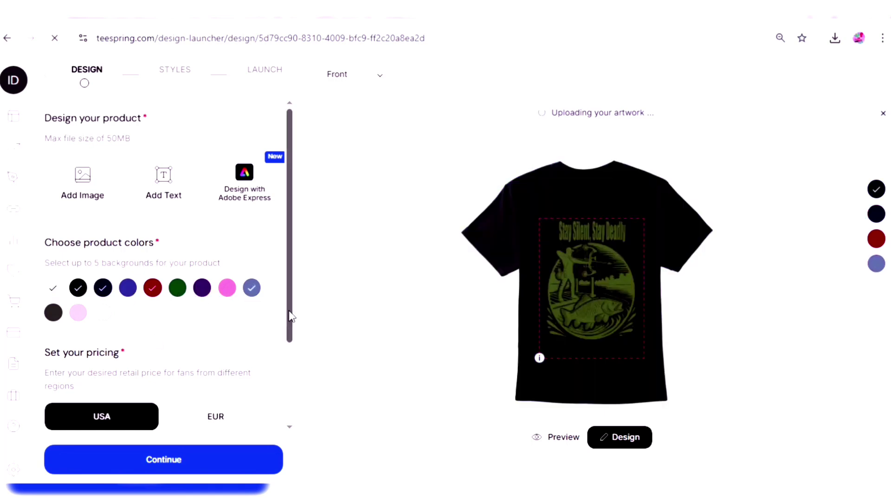
Step: Set the shirt's USA retail price to $19 and continue to the launch details
scroll(295, 312, down, 3)
double_click(138, 343)
text(19)
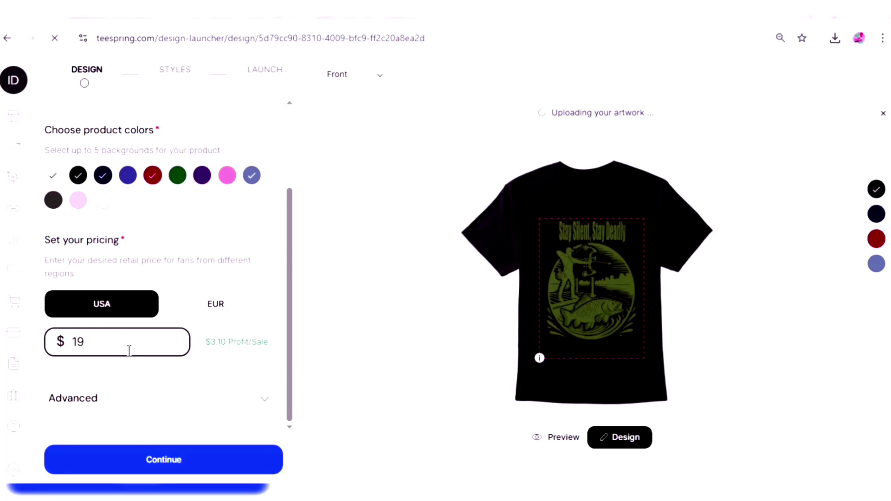
click(153, 462)
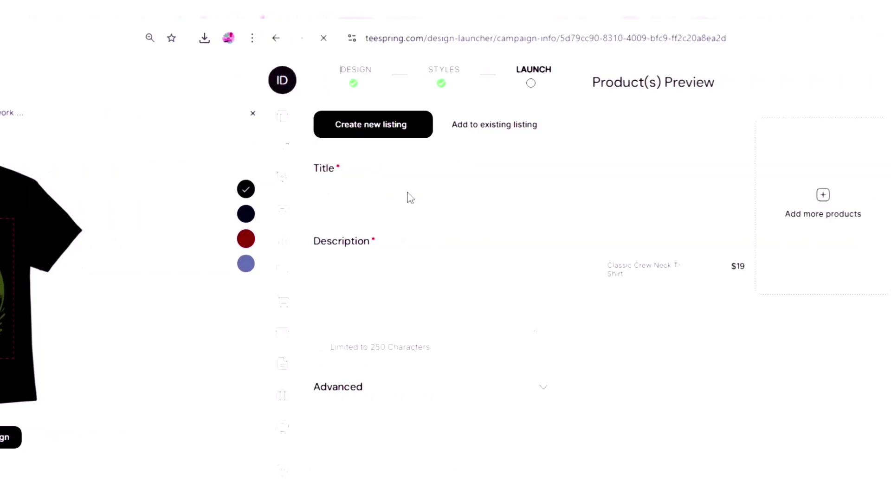
Step: Paste the prepared listing title and shorten it to "Bowfishing – Stay Silent, Stay Deadly"
right_click(139, 199)
click(160, 325)
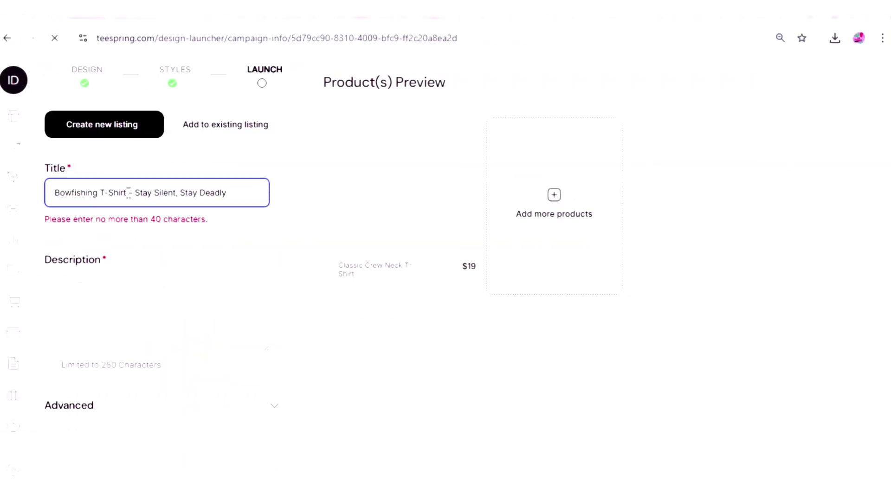
click(128, 192)
key(BackSpace)
key(BackSpace)
key(BackSpace)
key(BackSpace)
key(BackSpace)
key(BackSpace)
key(BackSpace)
key(BackSpace)
Step: Enter the prepared product description within the 250-character limit and launch the listing
right_click(163, 274)
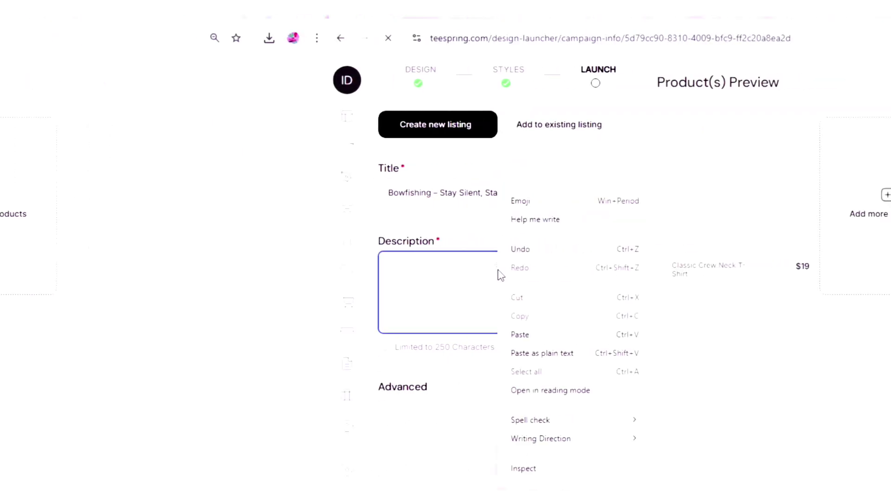
click(192, 330)
key(BackSpace)
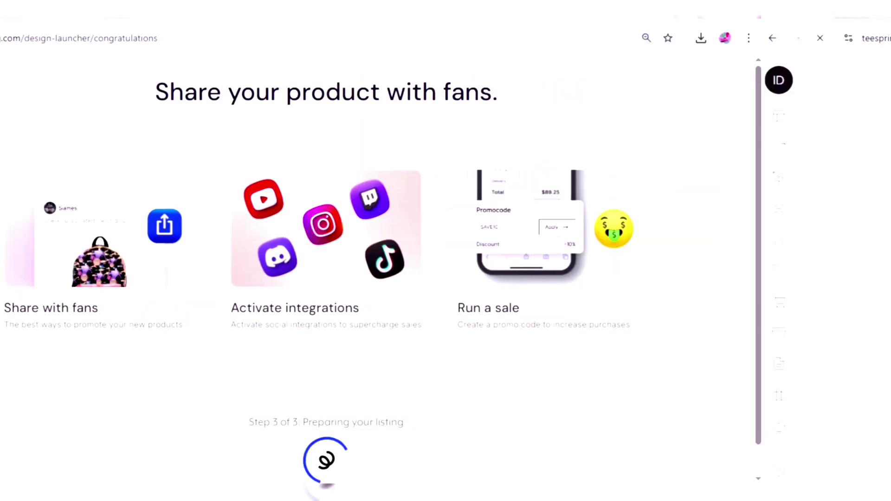
Step: Switch to TeePublic's design upload page and upload the "rg" image from the Music folder
click(741, 397)
click(146, 107)
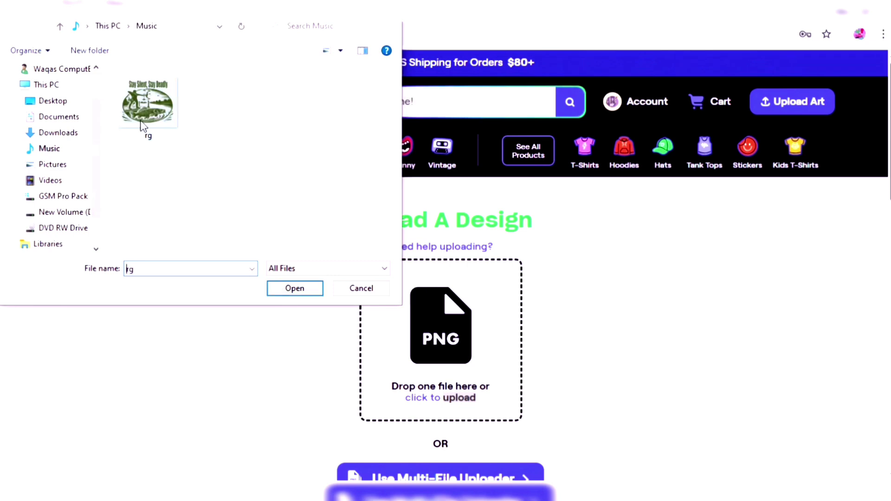
click(295, 289)
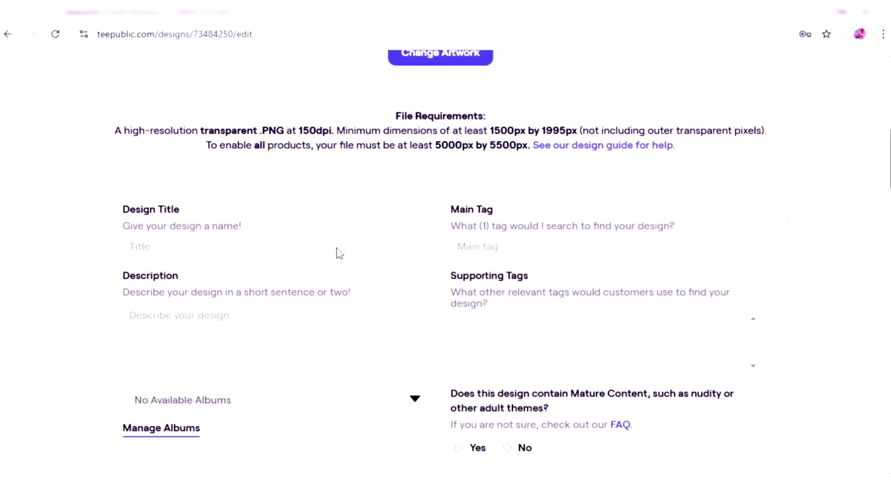
Step: Title the design "Stay Silent, Stay Deadly – Bowfishing & Archery Hunting T-Shirt" and paste the prepared description and main tag
click(339, 253)
text(Stay Silent, Stay Deadly – Bowfishing & Archery Hunting T-Shirt)
click(296, 329)
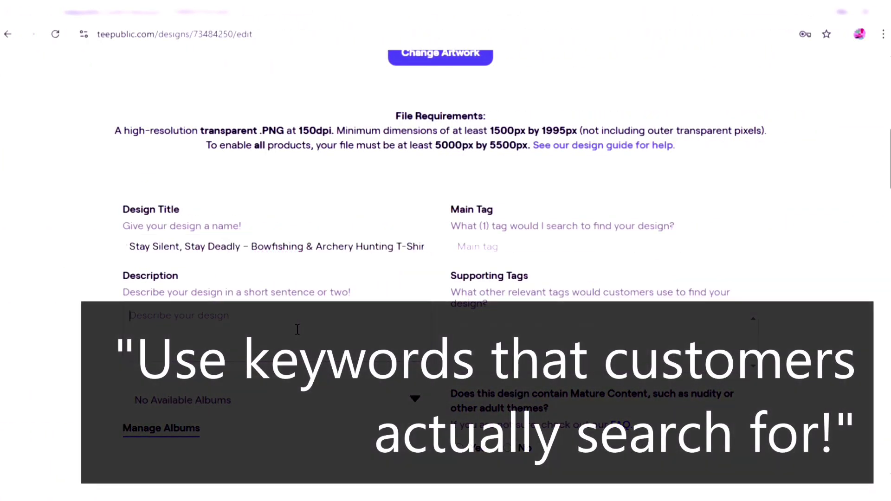
key(ctrl+v)
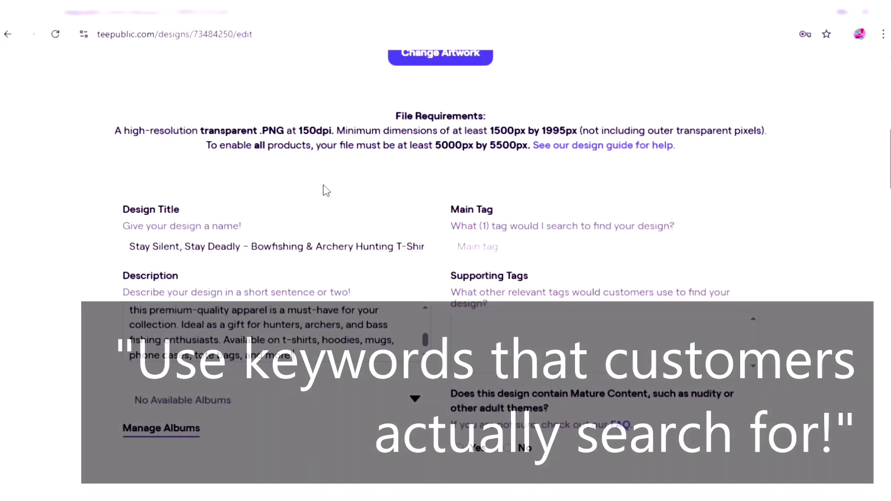
right_click(535, 253)
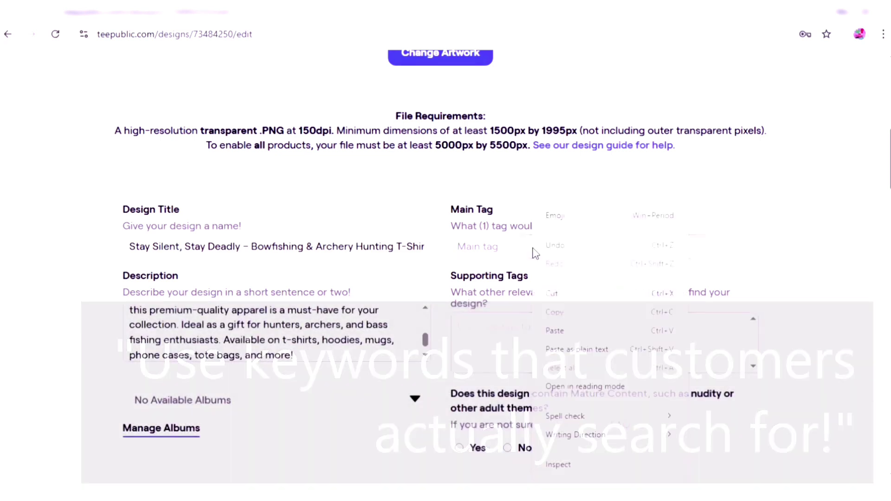
click(554, 330)
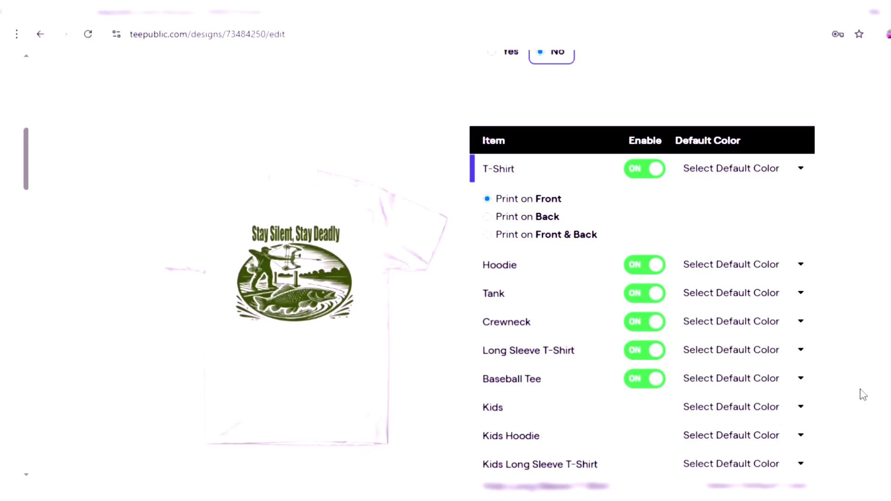
Step: Set the T-shirt's default color to Black in the TeePublic apparel settings
click(765, 169)
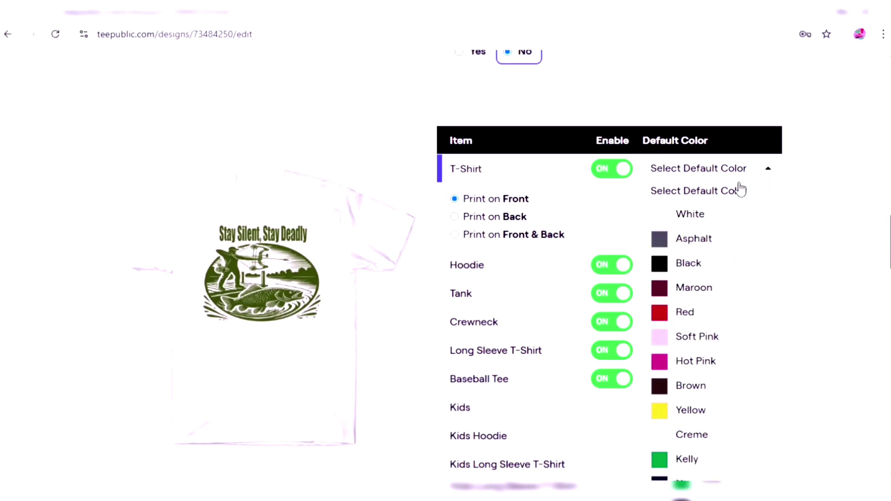
click(726, 266)
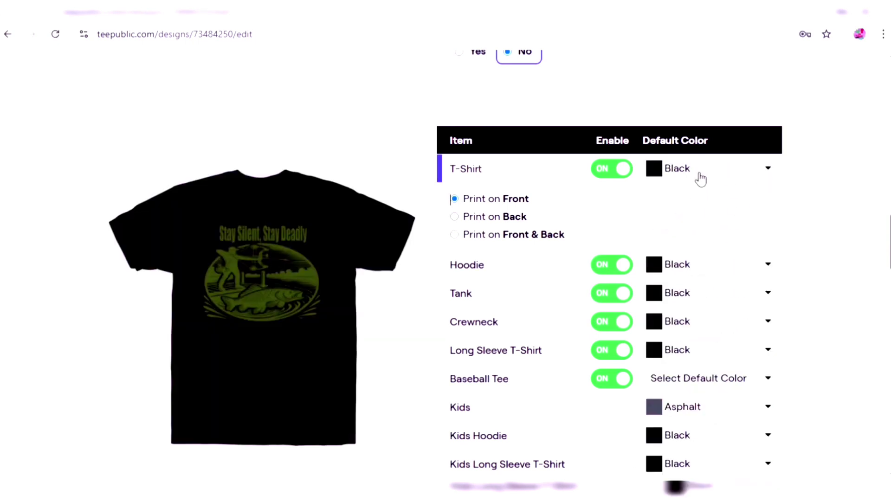
click(700, 178)
click(685, 263)
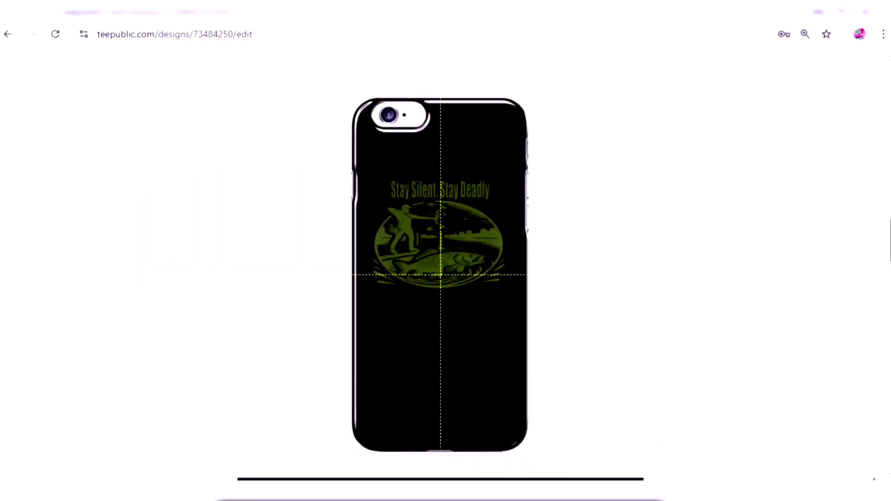
Step: Open the Mugs product configuration, accept the TeePublic and Dashery Terms and Conditions, and publish the design
scroll(445, 279, down, 10)
click(567, 258)
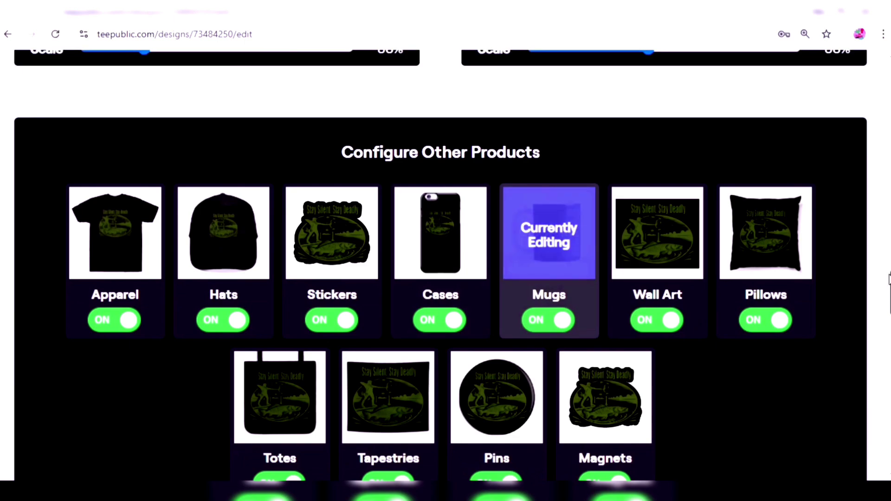
drag(889, 288, 884, 333)
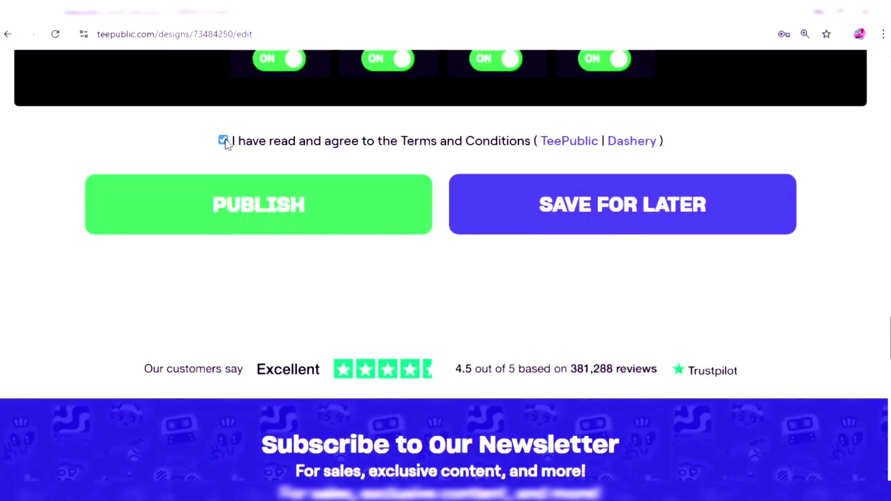
click(247, 199)
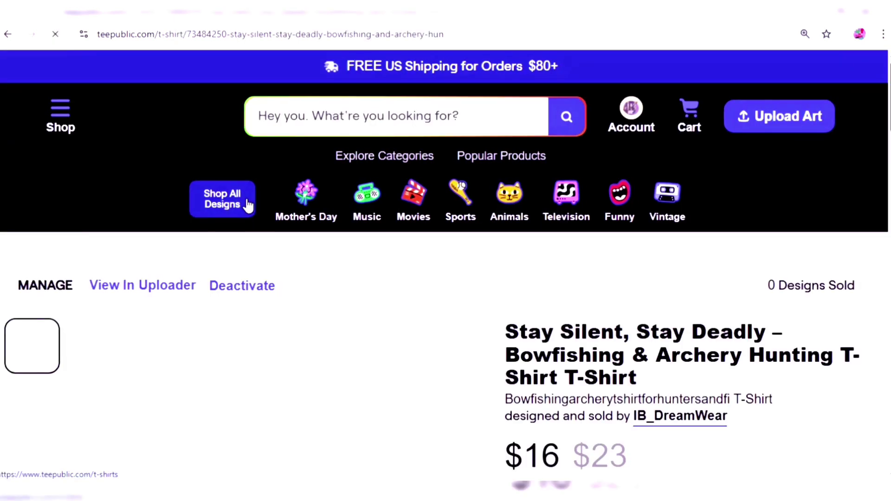
Step: Examine the published listing's description and its Adult Apparel, Accessories and Home Goods product groups
scroll(446, 278, down, 5)
scroll(279, 153, down, 10)
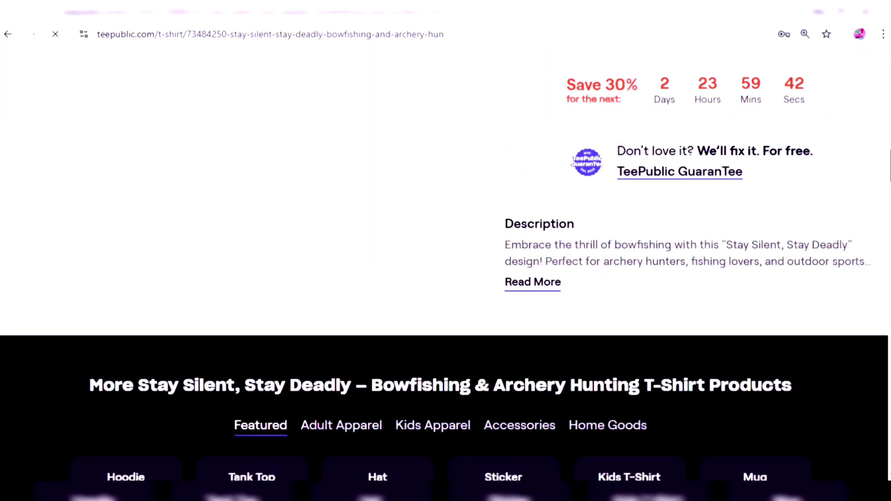
click(348, 120)
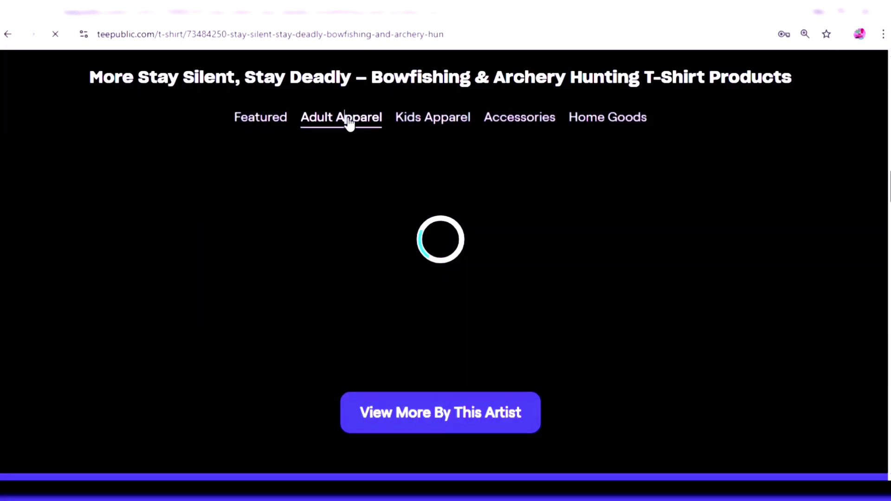
click(513, 126)
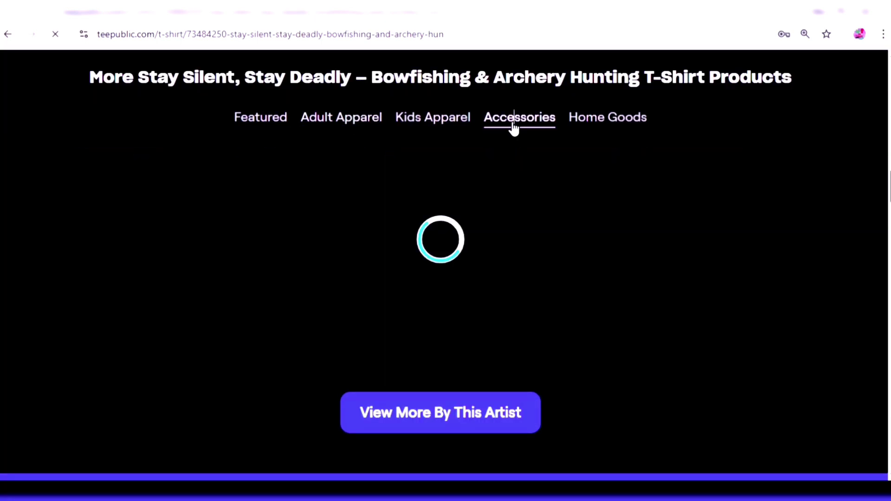
click(577, 126)
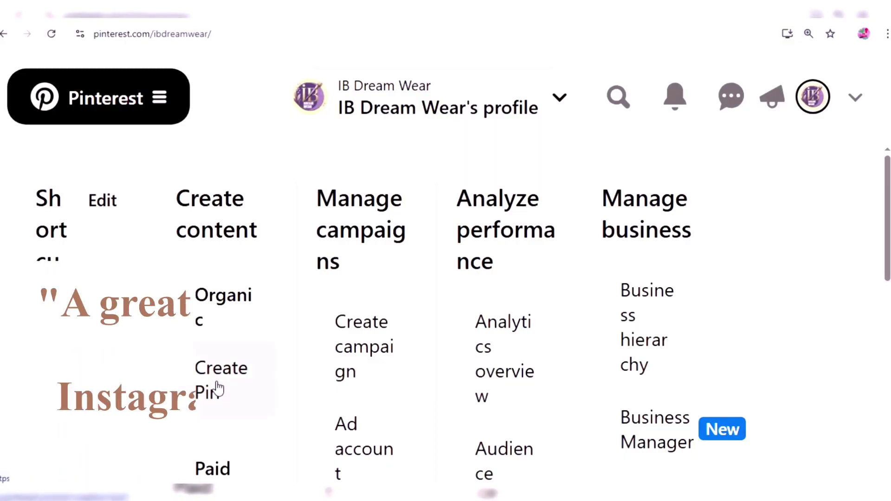
click(217, 386)
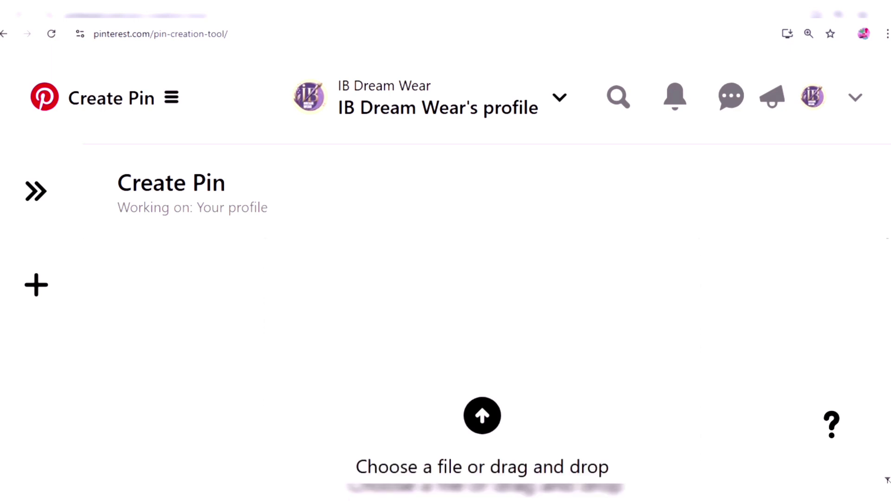
click(481, 426)
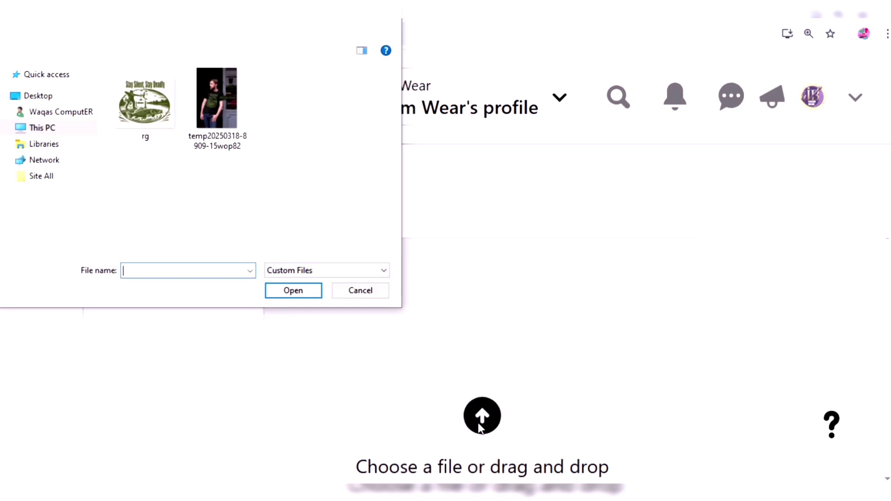
click(219, 136)
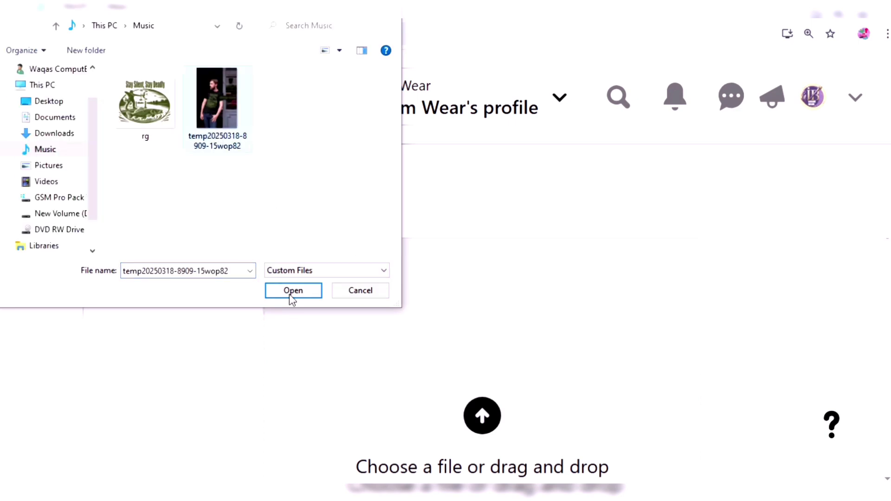
click(291, 298)
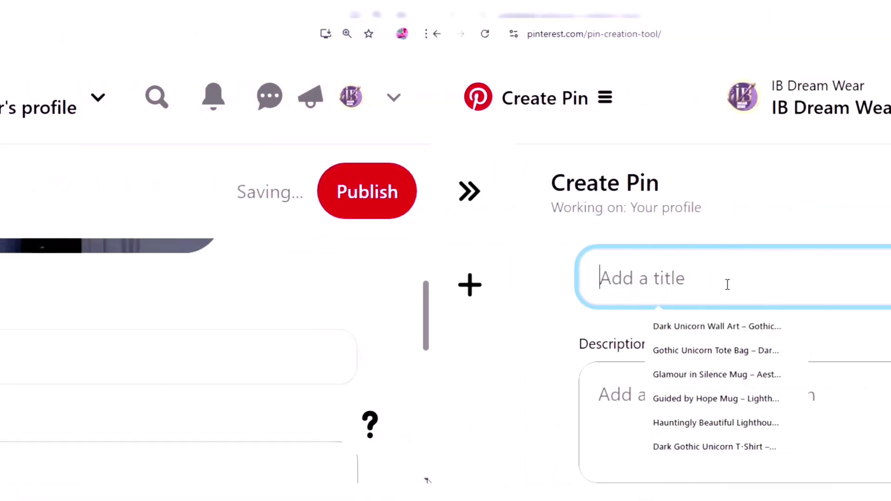
Step: Title the Pin "Bowfishing T-Shirt – Stay Silent, Stay Deadly | Archery & Fishing Tee" and paste the prepared description
right_click(727, 285)
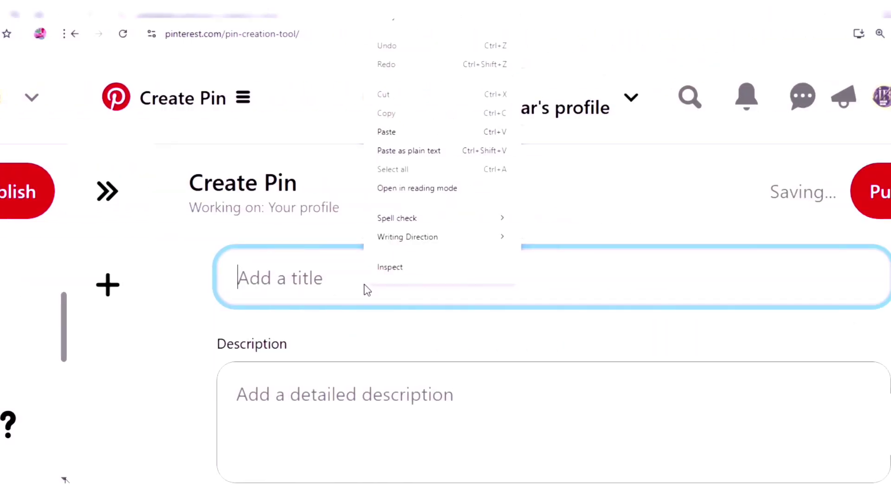
click(312, 134)
click(292, 393)
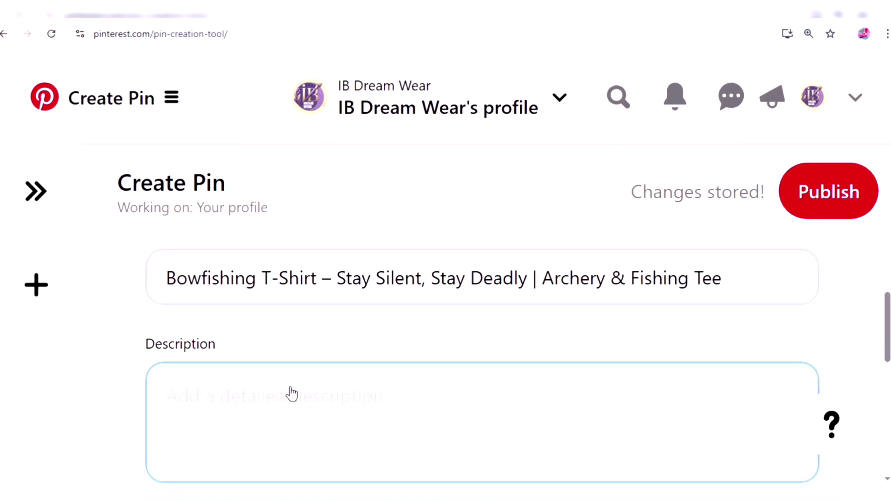
right_click(325, 394)
click(384, 234)
Step: Copy the web address of the published TeePublic T-shirt listing and paste it as the Pin's link
scroll(483, 371, down, 5)
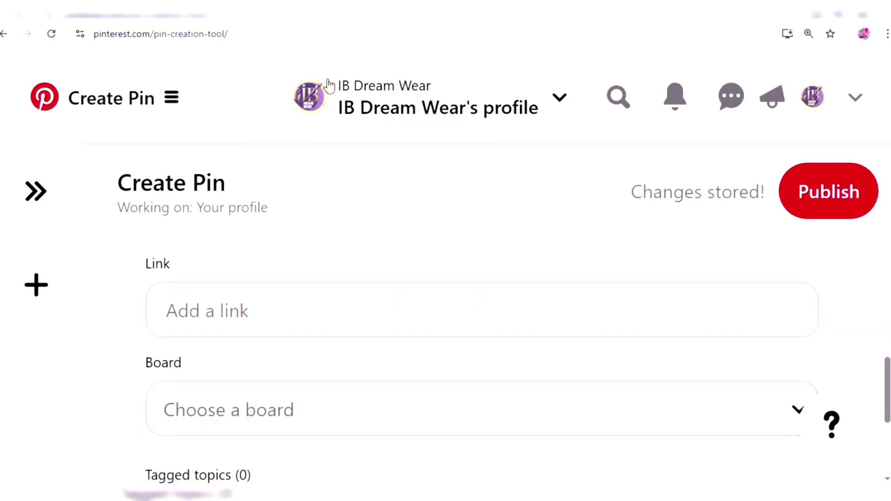
key(ctrl+Tab)
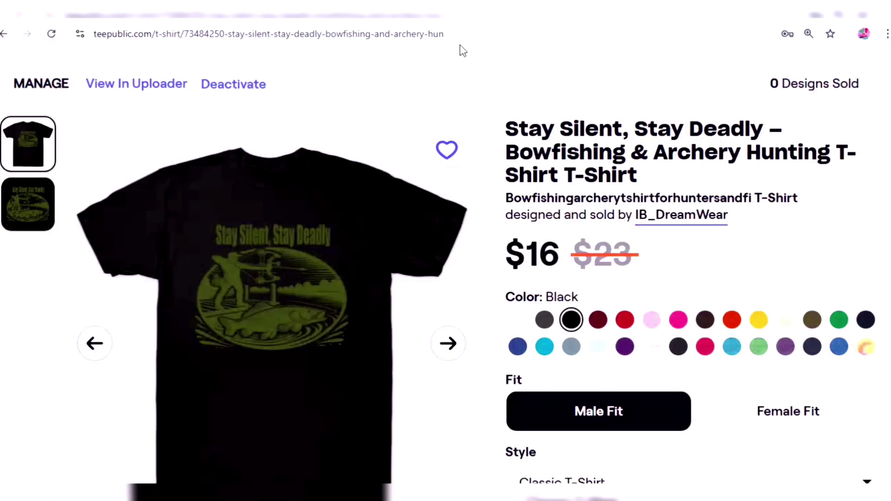
drag(446, 35, 96, 56)
right_click(147, 32)
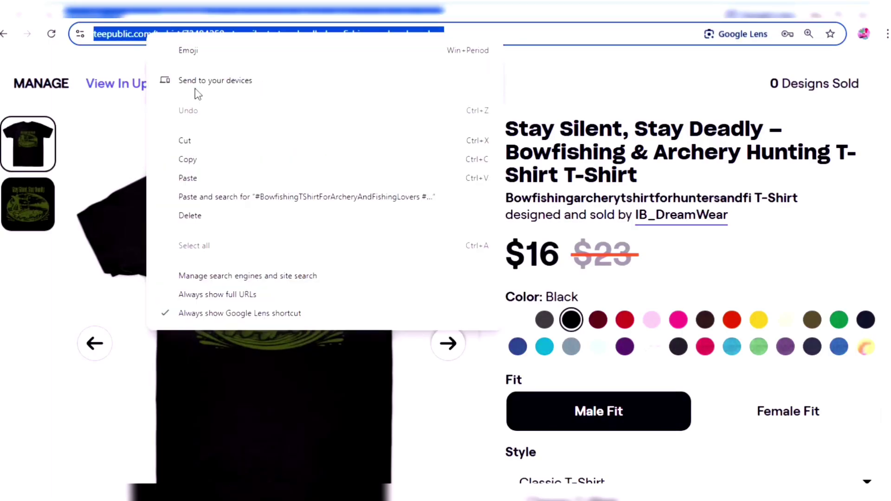
click(191, 157)
key(ctrl+Tab)
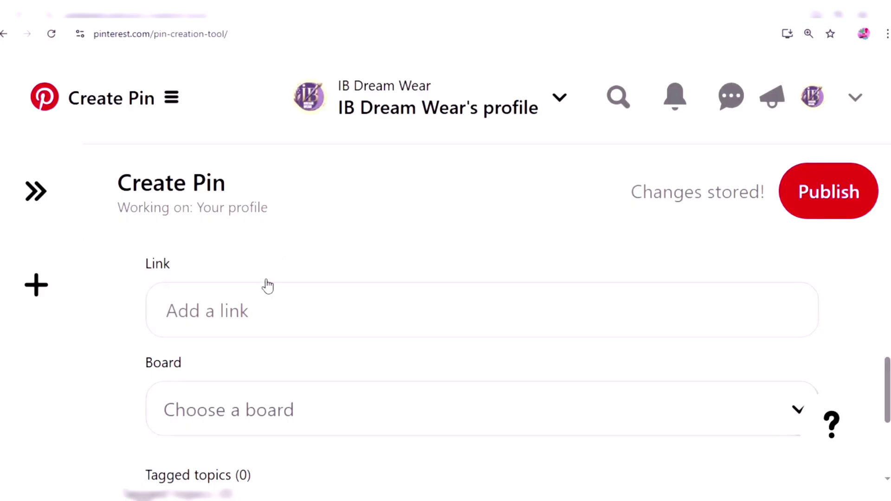
click(264, 297)
right_click(266, 303)
click(295, 143)
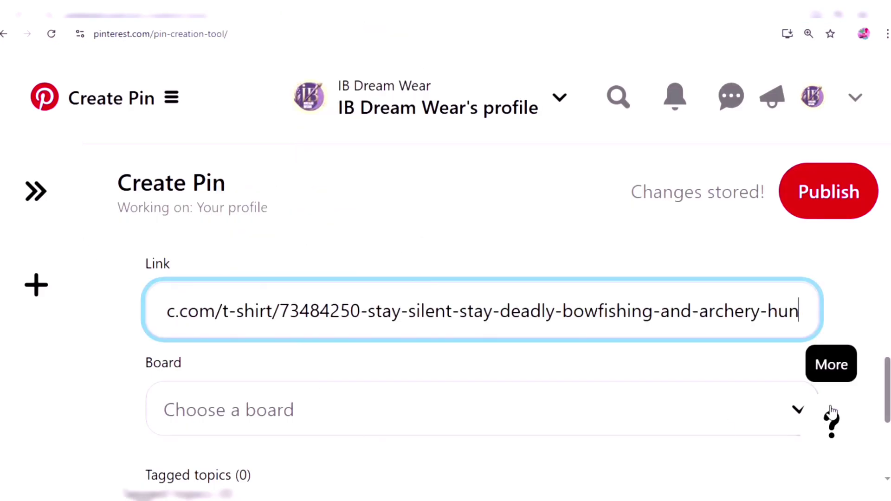
Step: Expand the Pin's additional options to check the comment settings, and publish the Pin
drag(885, 409, 886, 466)
click(224, 438)
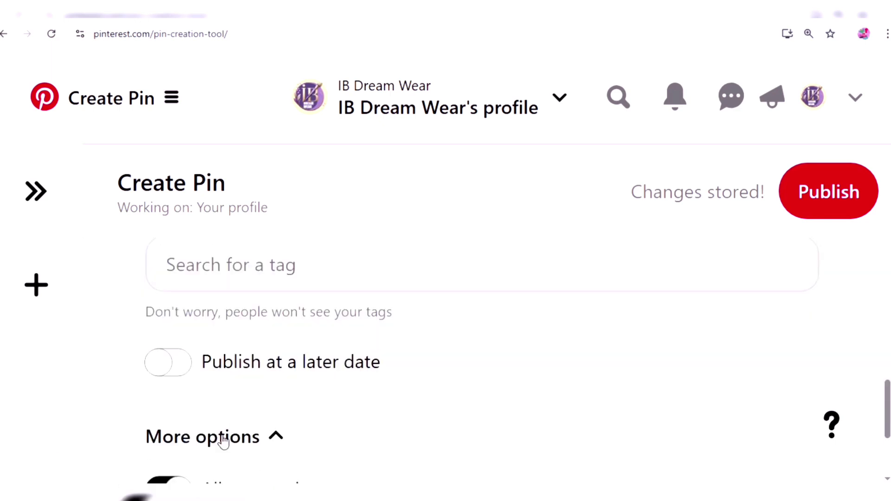
scroll(393, 385, down, 1)
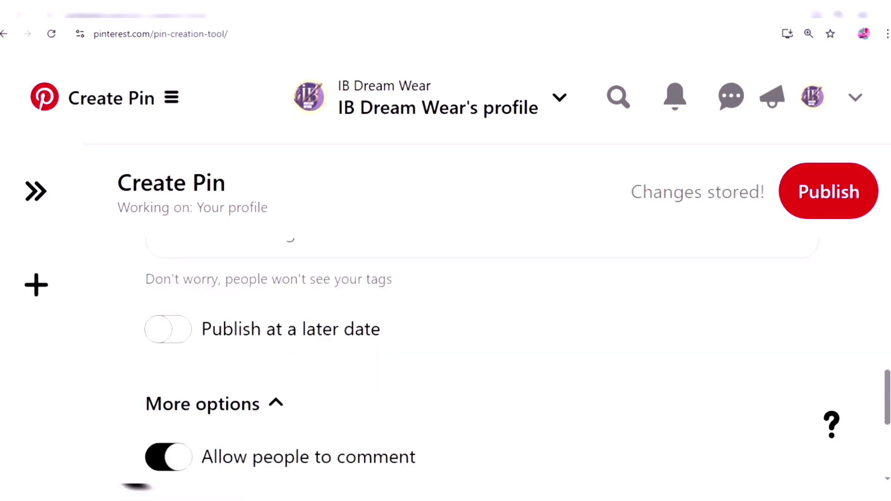
click(852, 200)
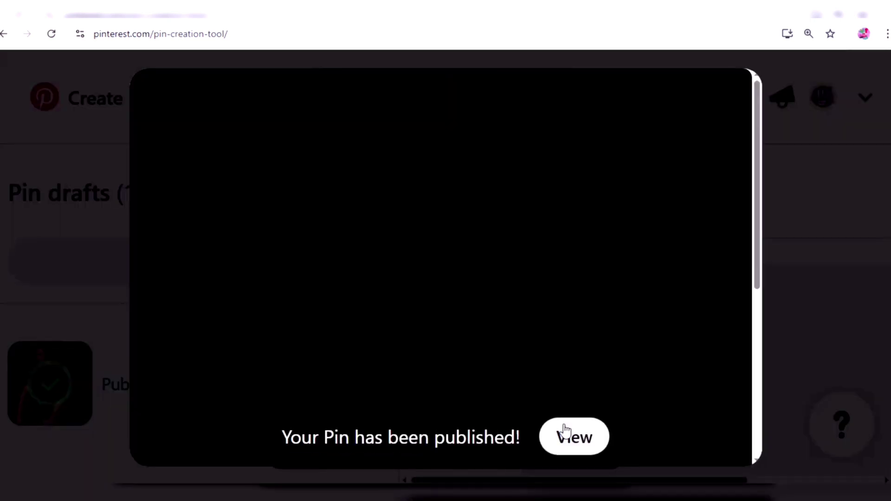
Step: View the published Pin, follow its site link to TeePublic, and look through the linked T-shirt listing
click(566, 437)
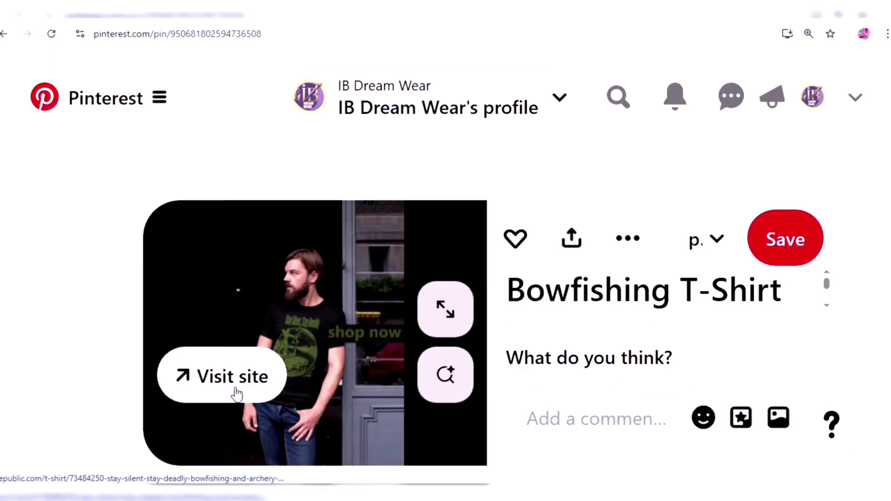
click(237, 391)
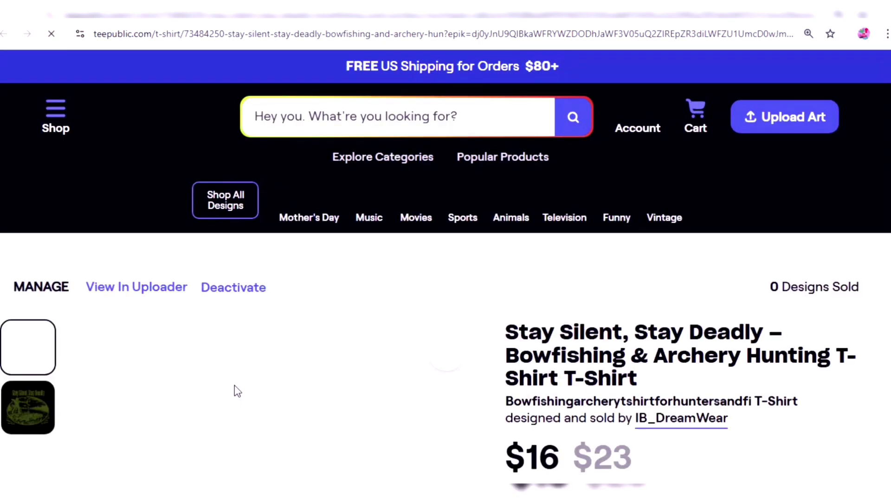
scroll(698, 448, down, 3)
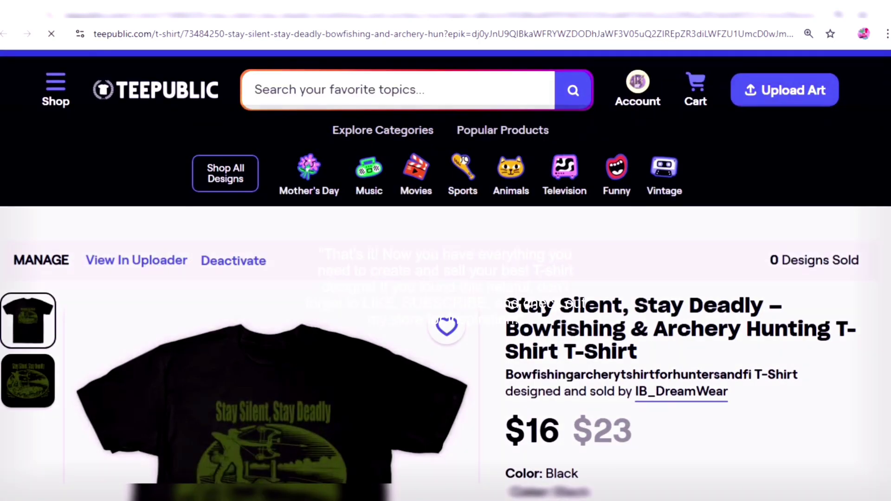
scroll(446, 279, down, 7)
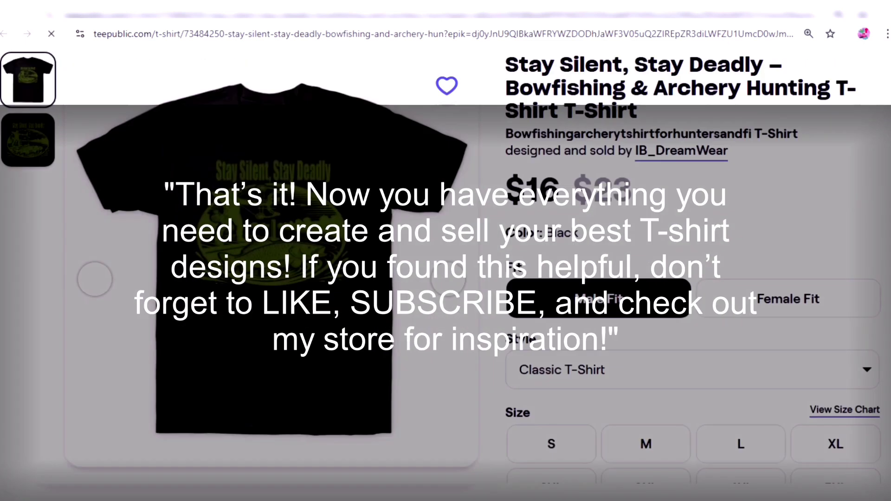
scroll(446, 279, down, 5)
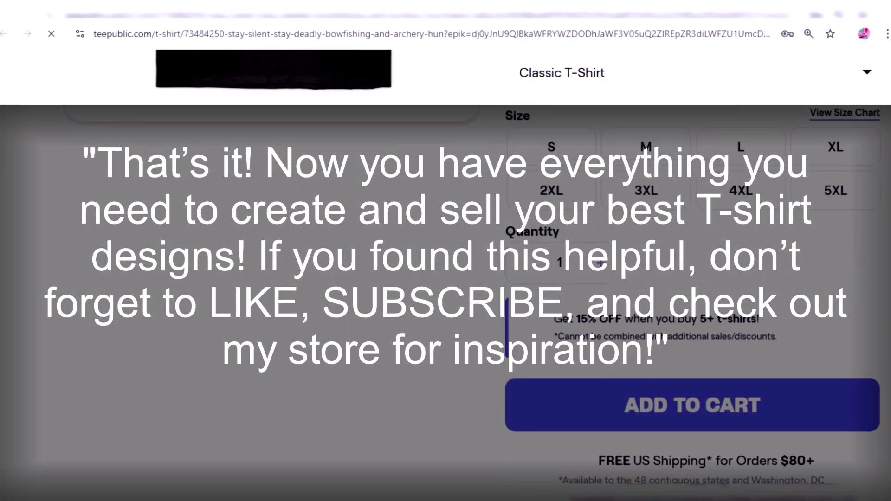
scroll(446, 279, down, 12)
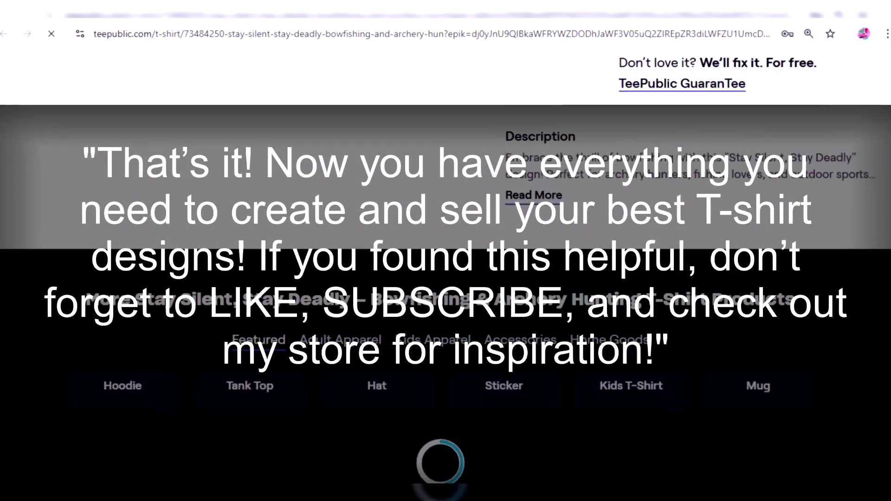
scroll(445, 278, down, 3)
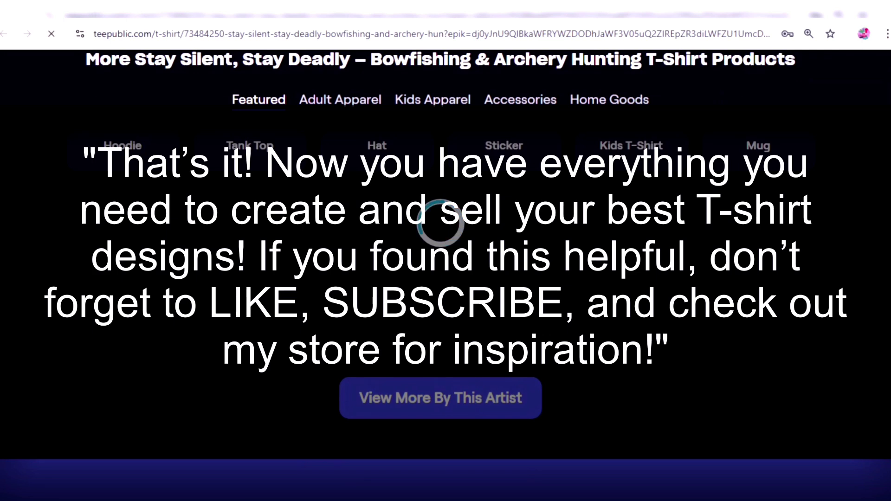